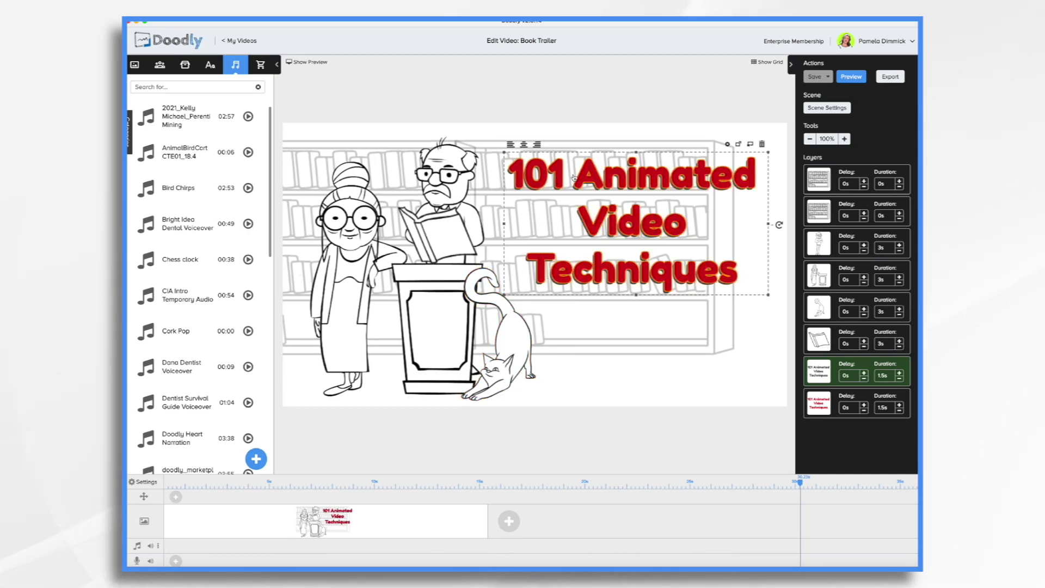
Nudge the red title text slightly so it sits correctly over the grey title
{"action": "mouse_move", "coordinate": [592, 177]}
{"action": "left_mouse_down"}
{"action": "mouse_move", "coordinate": [595, 305]}
{"action": "mouse_move", "coordinate": [615, 179]}
{"action": "mouse_move", "coordinate": [610, 301]}
{"action": "mouse_move", "coordinate": [592, 178]}
{"action": "left_mouse_up"}
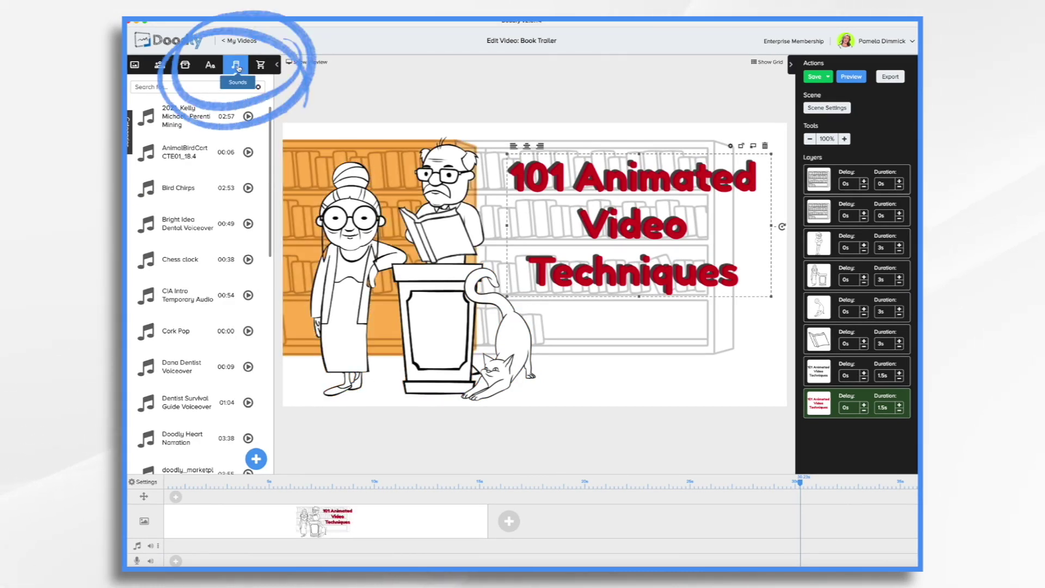
Upload '101 techniques audio.mp3' as a sound and place it on the audio track
{"action": "left_click", "coordinate": [261, 462]}
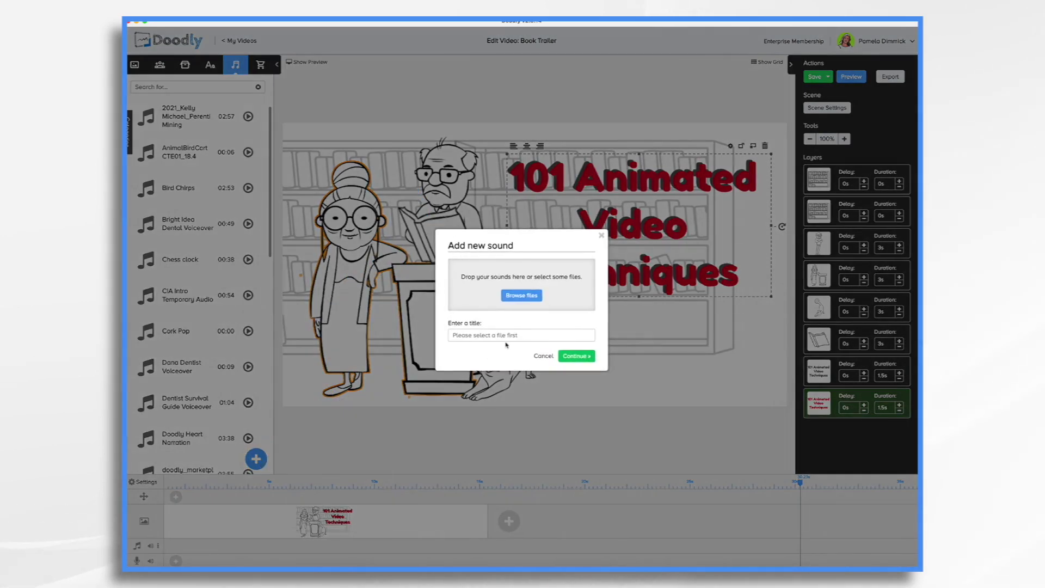
{"action": "left_click", "coordinate": [515, 299]}
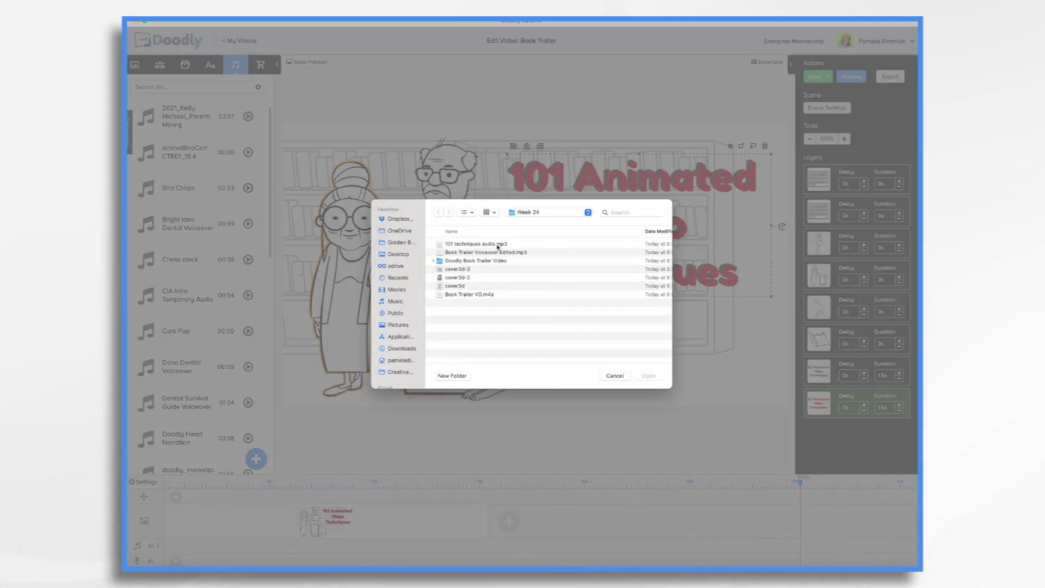
{"action": "double_click", "coordinate": [495, 243]}
{"action": "left_click", "coordinate": [580, 369]}
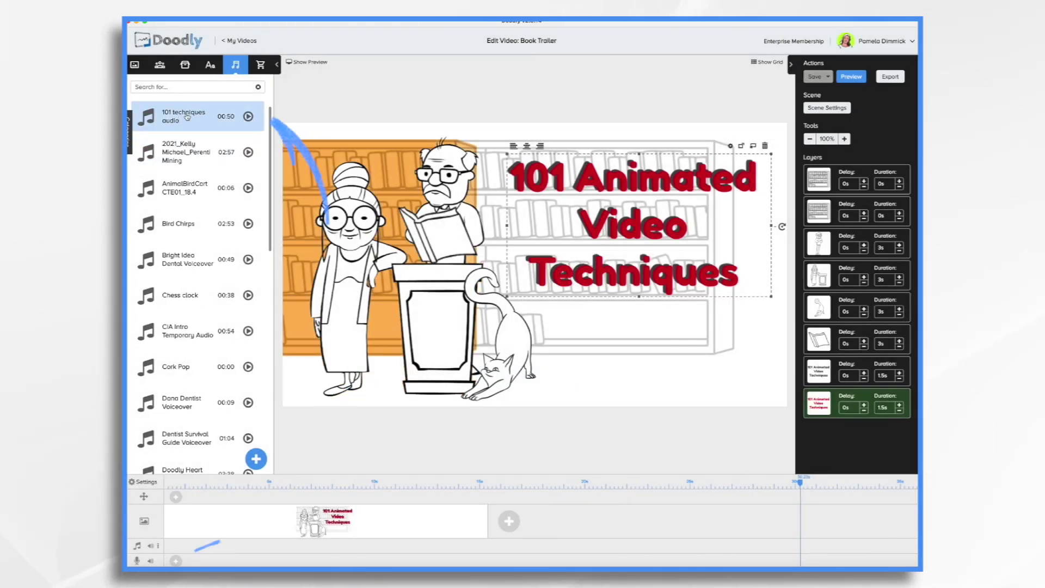
{"action": "left_click_drag", "start_coordinate": [187, 117], "coordinate": [237, 560]}
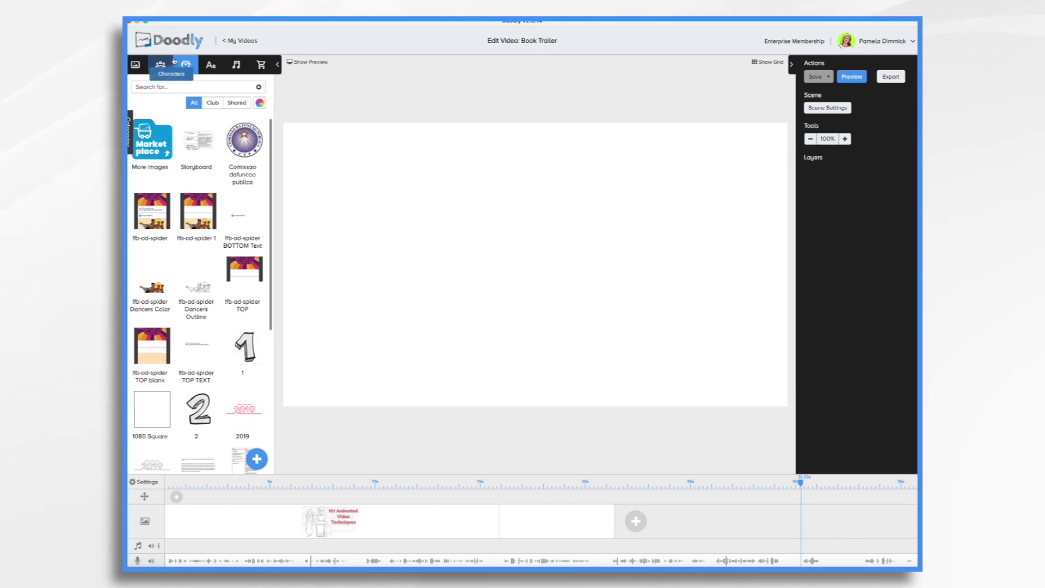
Upload cover3d, cover3d-2 and cover3d-3 images to the props library
{"action": "left_click", "coordinate": [258, 459]}
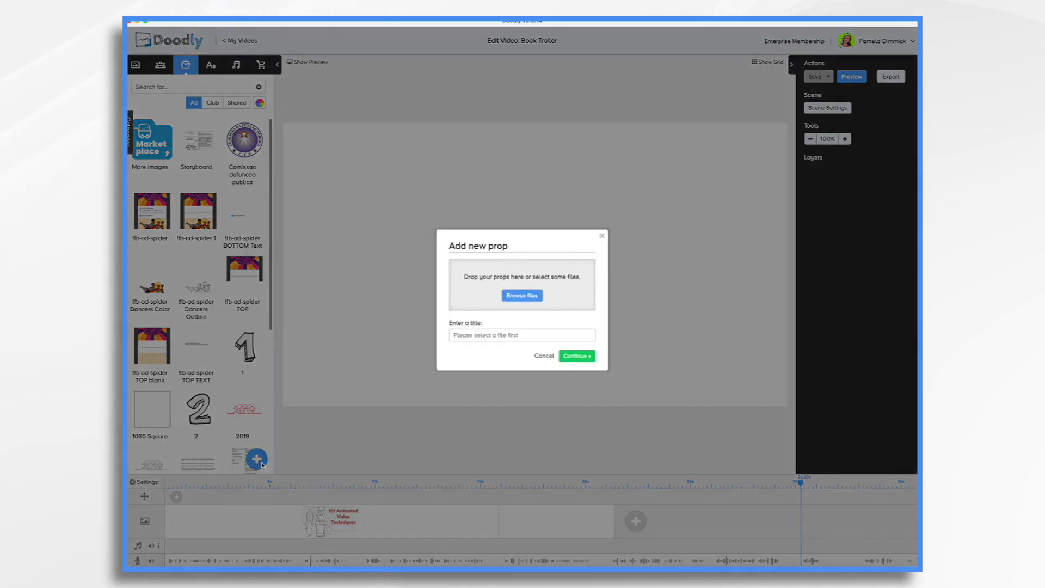
{"action": "left_click", "coordinate": [526, 295]}
{"action": "left_click", "coordinate": [457, 304]}
{"action": "left_click_drag", "start_coordinate": [457, 304], "coordinate": [458, 287]}
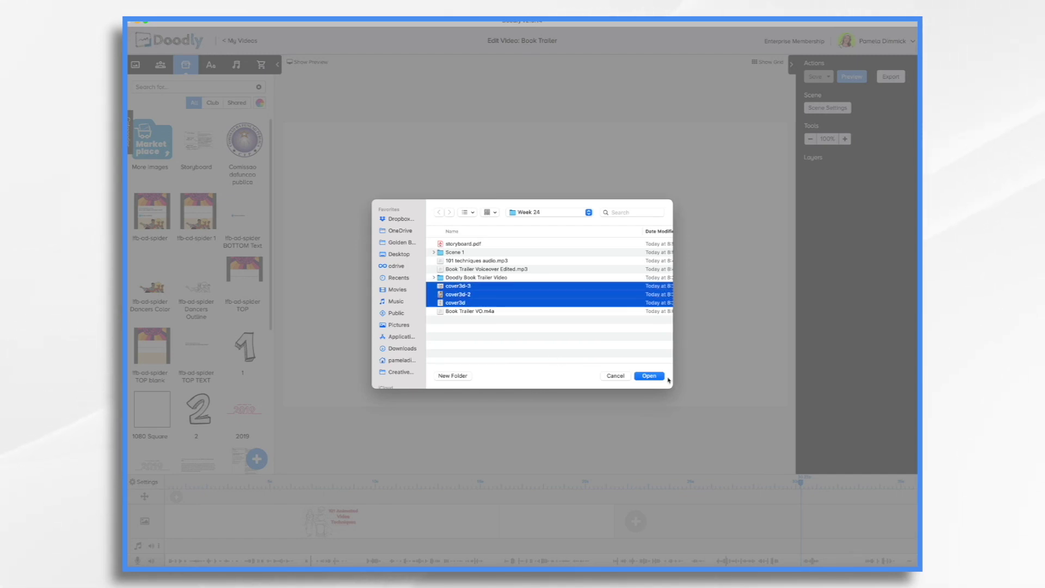
{"action": "left_click", "coordinate": [651, 377]}
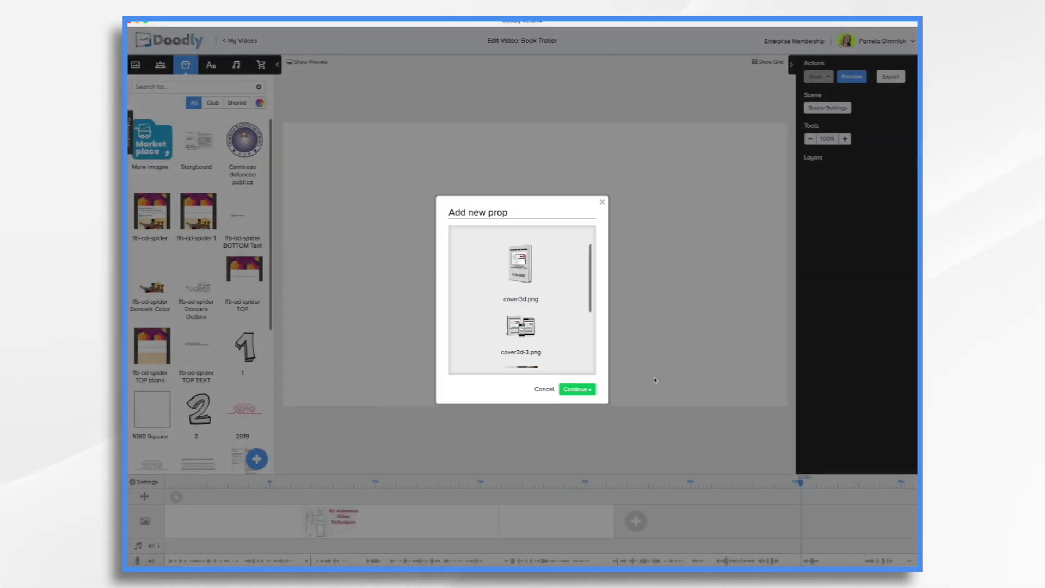
{"action": "left_click", "coordinate": [577, 389]}
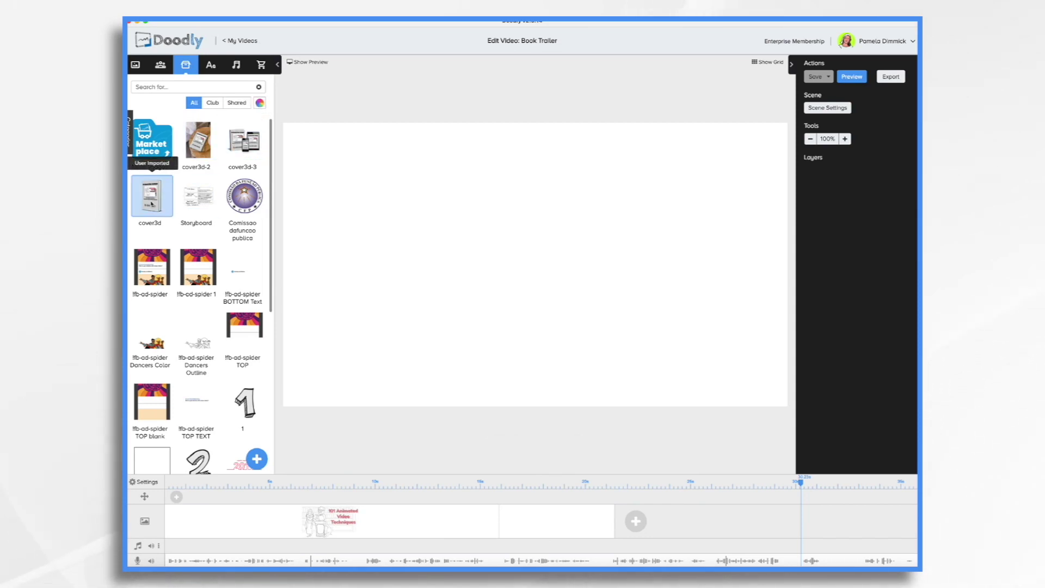
Place the cover3d book on the scene, enlarge it and move it right
{"action": "left_click_drag", "start_coordinate": [152, 205], "coordinate": [669, 261]}
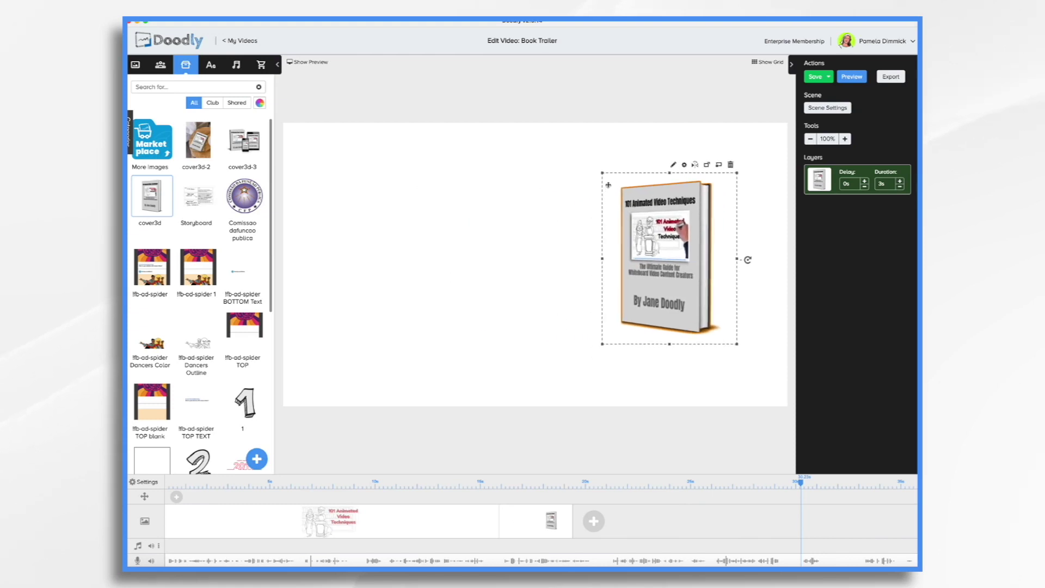
{"action": "left_click_drag", "start_coordinate": [602, 172], "coordinate": [553, 120]}
{"action": "left_click_drag", "start_coordinate": [623, 206], "coordinate": [649, 250]}
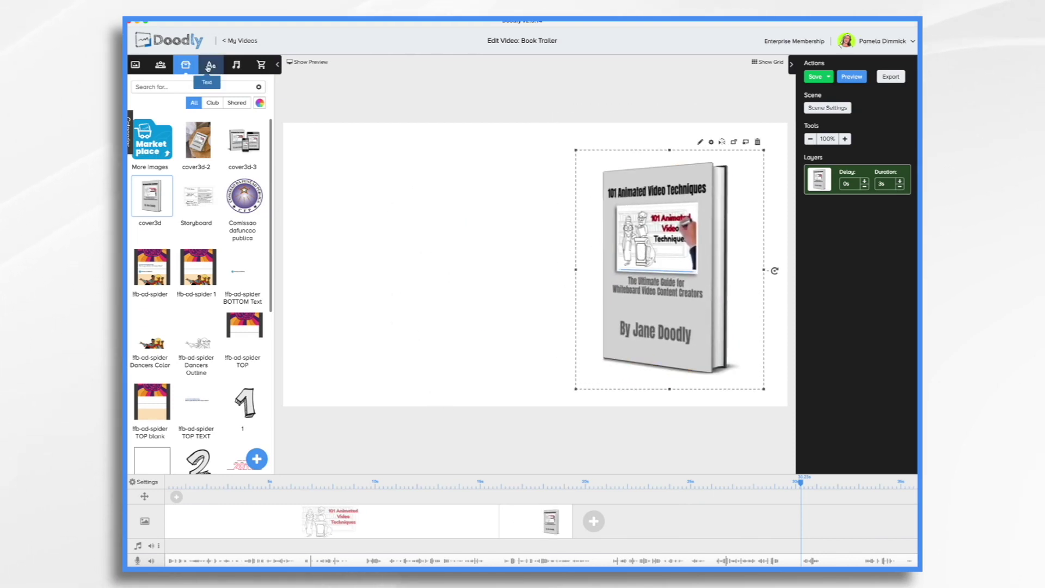
Add an Akrobat-Semibold text reading '- Inverted pyramid structure still relevant today'
{"action": "left_click", "coordinate": [209, 66]}
{"action": "left_click_drag", "start_coordinate": [208, 145], "coordinate": [431, 218]}
{"action": "double_click", "coordinate": [431, 218]}
{"action": "key", "text": "super+a"}
{"action": "key", "text": "BackSpace"}
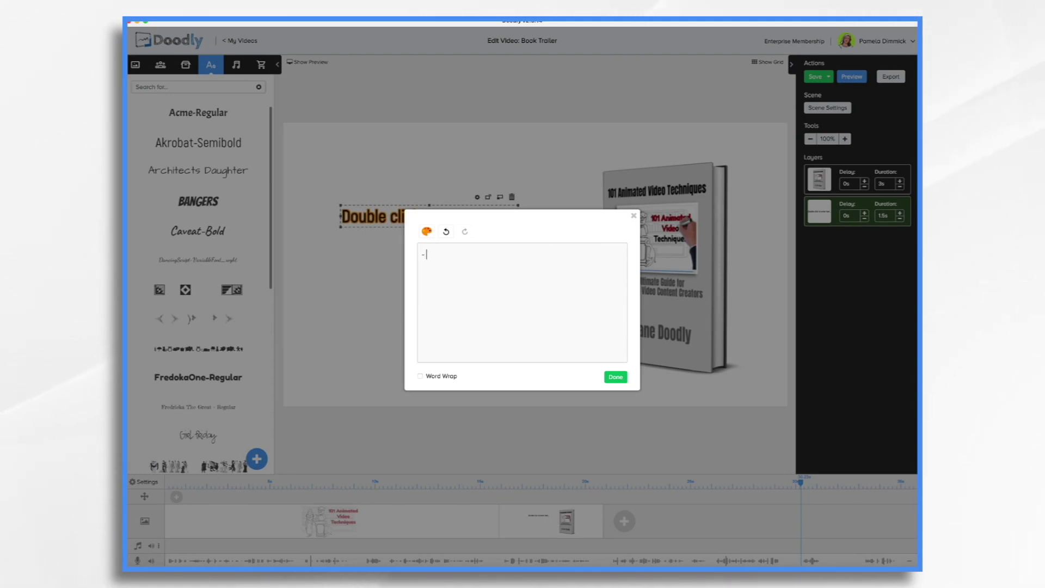
{"action": "type", "text": "- Inverted pyramid structure still relevant today"}
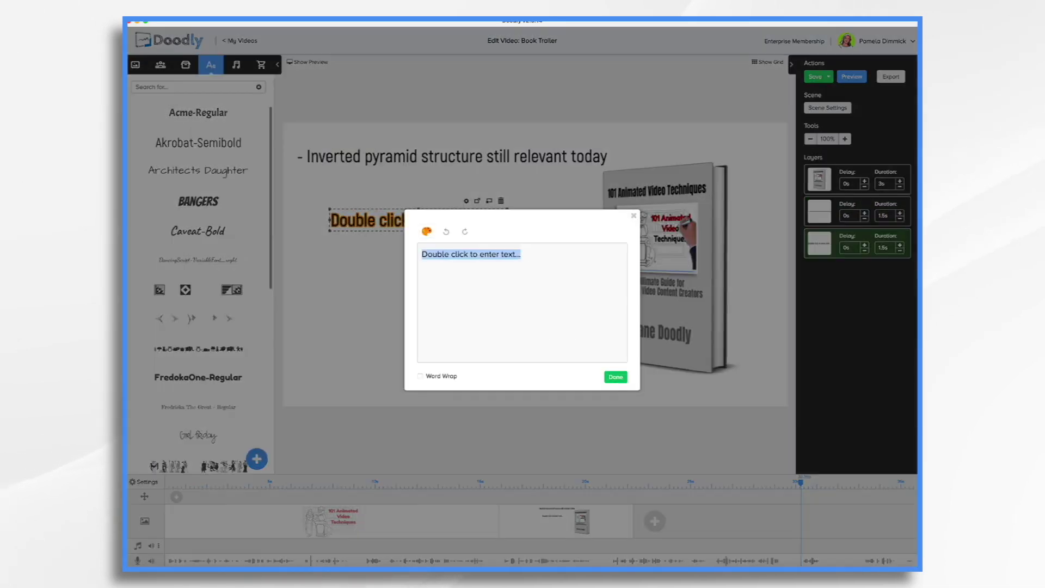
Add bullets '25 different techniques', '22+ video tips', 'And much more' and 'How to make videos that convert!'
{"action": "type", "text": "- 25 different techniu"}
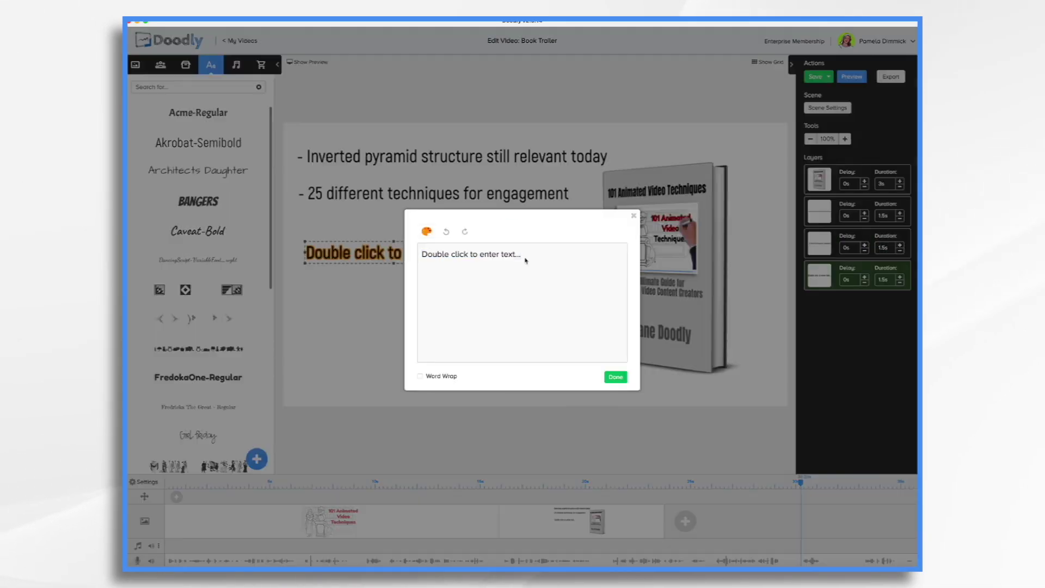
{"action": "type", "text": "- 22+ video tips a"}
{"action": "type", "text": "- And much more"}
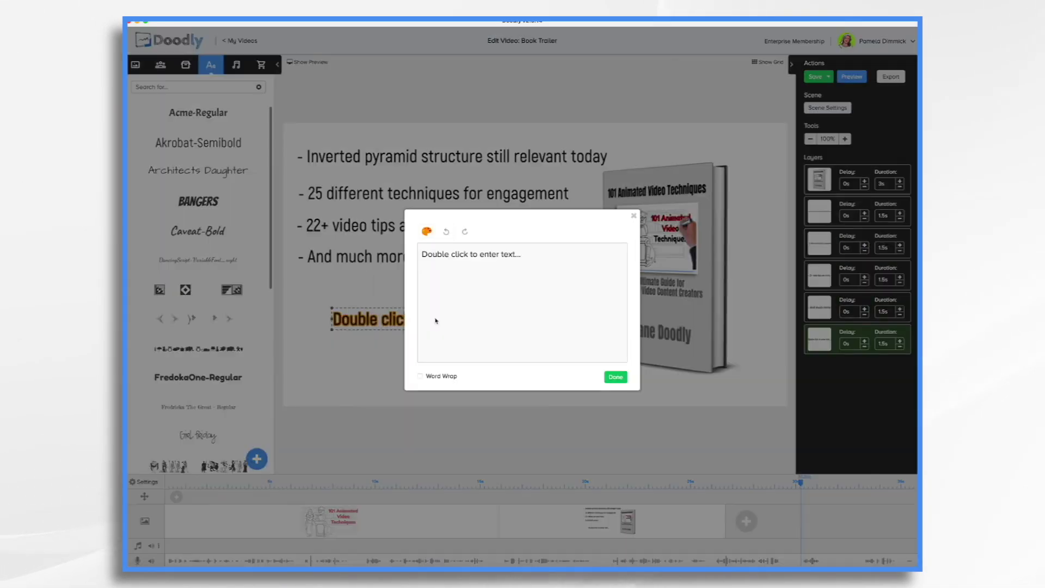
{"action": "type", "text": "How to make videos that"}
{"action": "type", "text": "convert!"}
{"action": "left_click", "coordinate": [616, 377]}
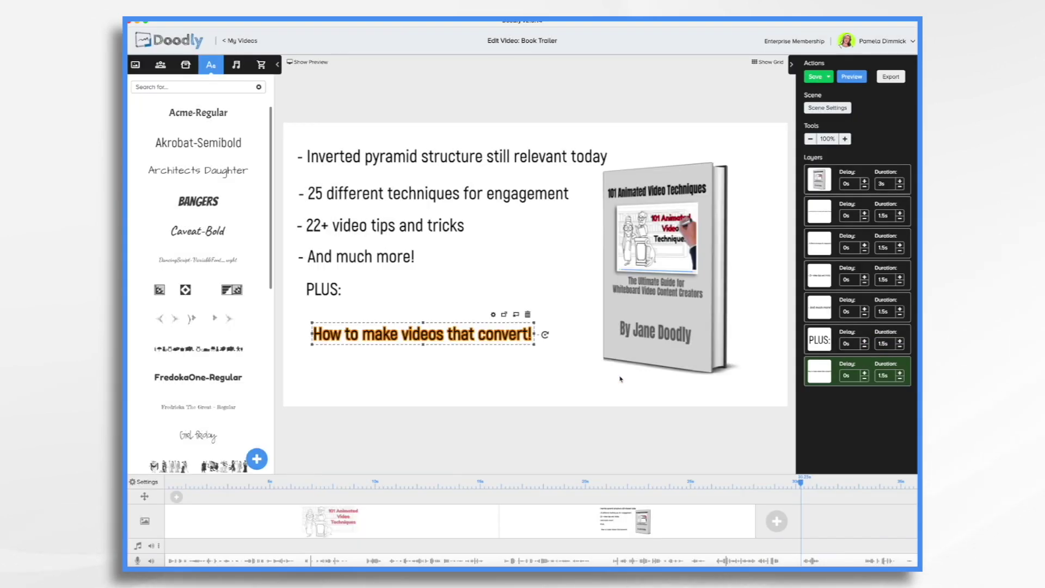
{"action": "left_click", "coordinate": [682, 265]}
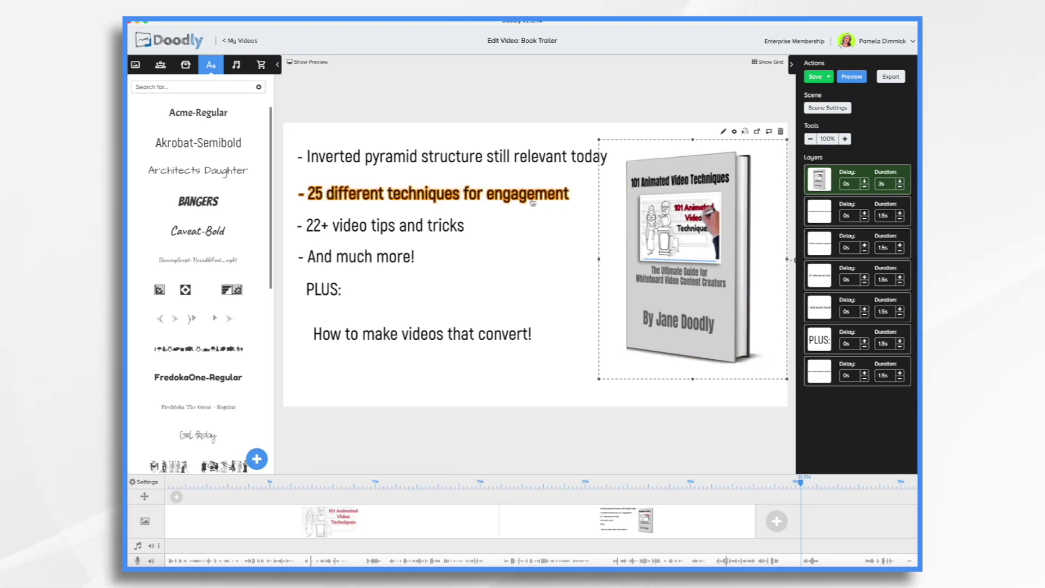
Align the bullet lines, place PLUS: above the last line, then spread, raise and enlarge the four bullets
{"action": "left_click", "coordinate": [369, 223]}
{"action": "left_click_drag", "start_coordinate": [369, 223], "coordinate": [371, 256]}
{"action": "left_click_drag", "start_coordinate": [319, 292], "coordinate": [327, 316]}
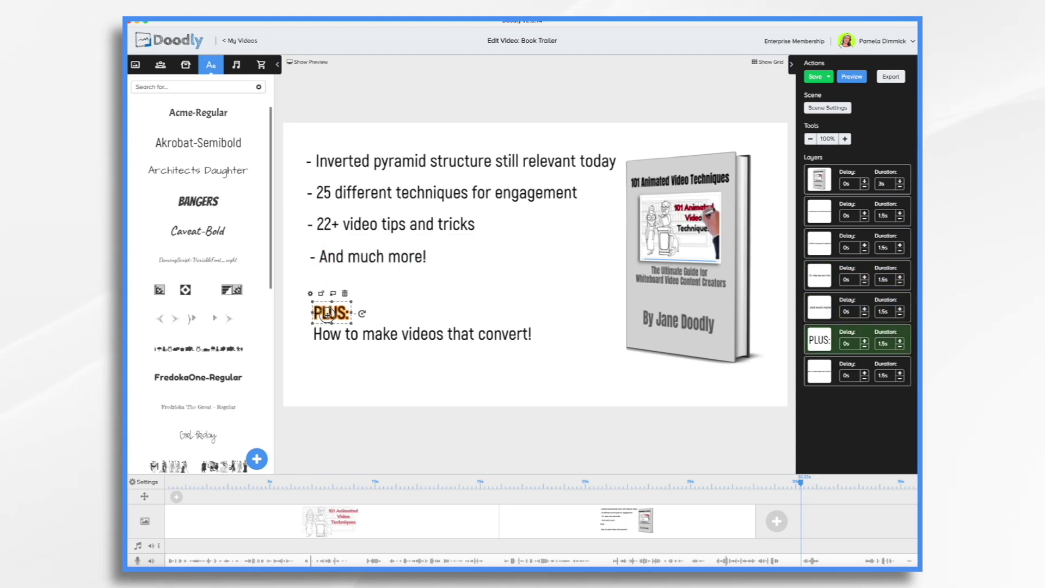
{"action": "left_click", "coordinate": [384, 256]}
{"action": "left_click", "coordinate": [392, 223], "text": "shift"}
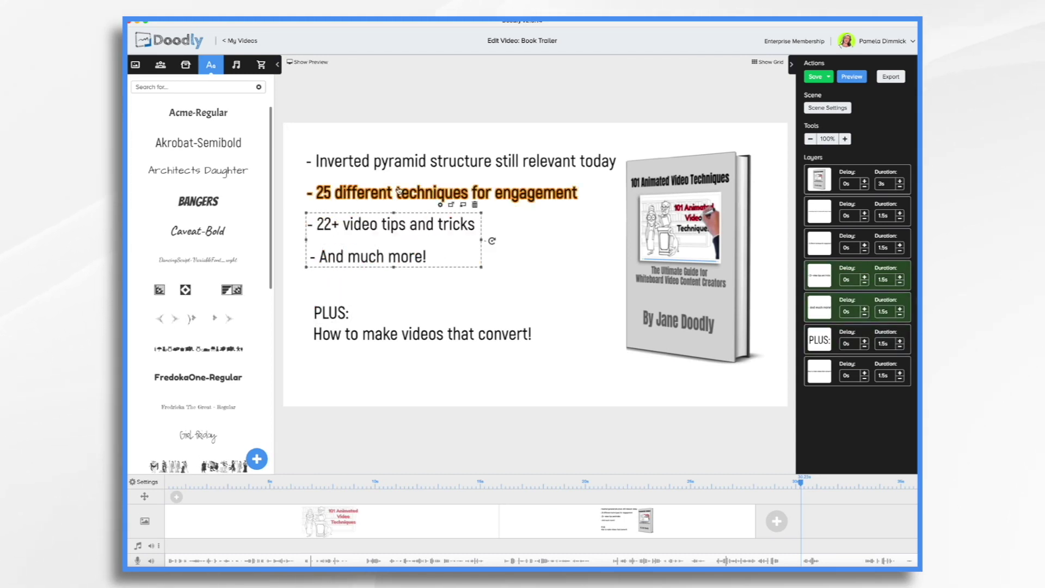
{"action": "left_click", "coordinate": [398, 192], "text": "shift"}
{"action": "left_click", "coordinate": [402, 171], "text": "shift"}
{"action": "left_click_drag", "start_coordinate": [402, 172], "coordinate": [401, 169]}
{"action": "left_click_drag", "start_coordinate": [462, 272], "coordinate": [464, 276]}
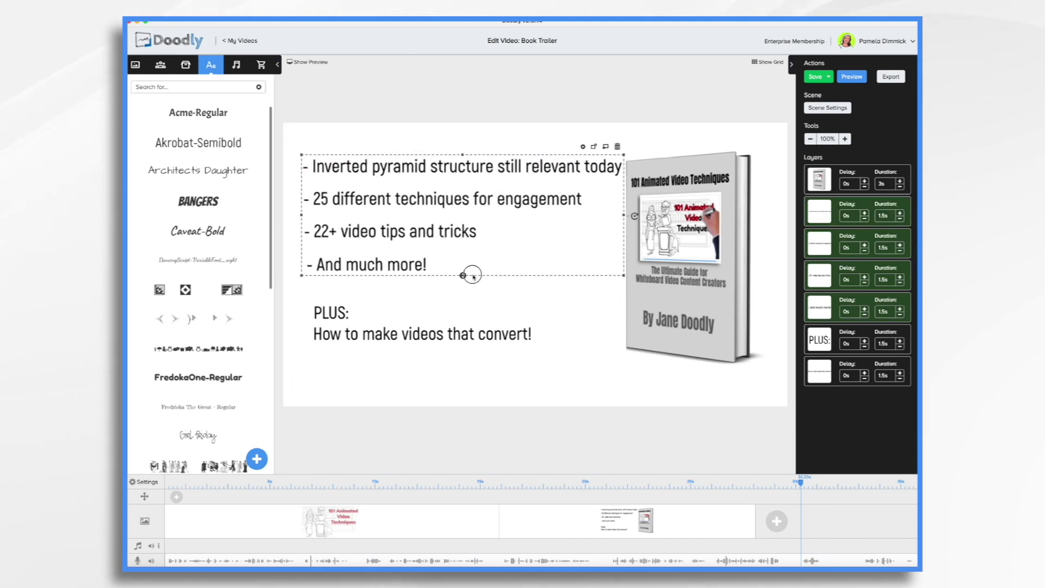
{"action": "left_click_drag", "start_coordinate": [474, 196], "coordinate": [489, 178]}
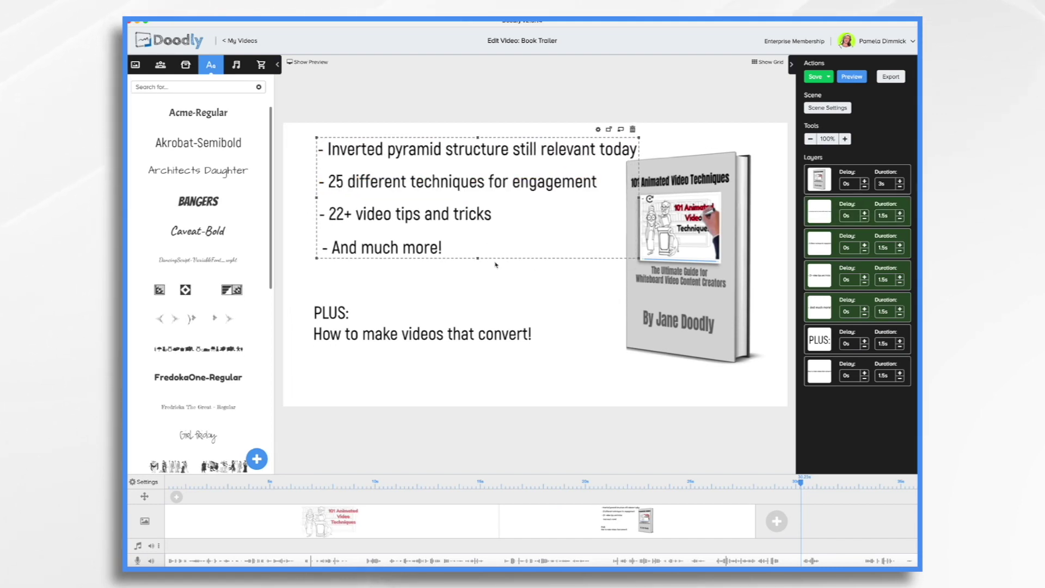
{"action": "left_click_drag", "start_coordinate": [478, 260], "coordinate": [479, 267]}
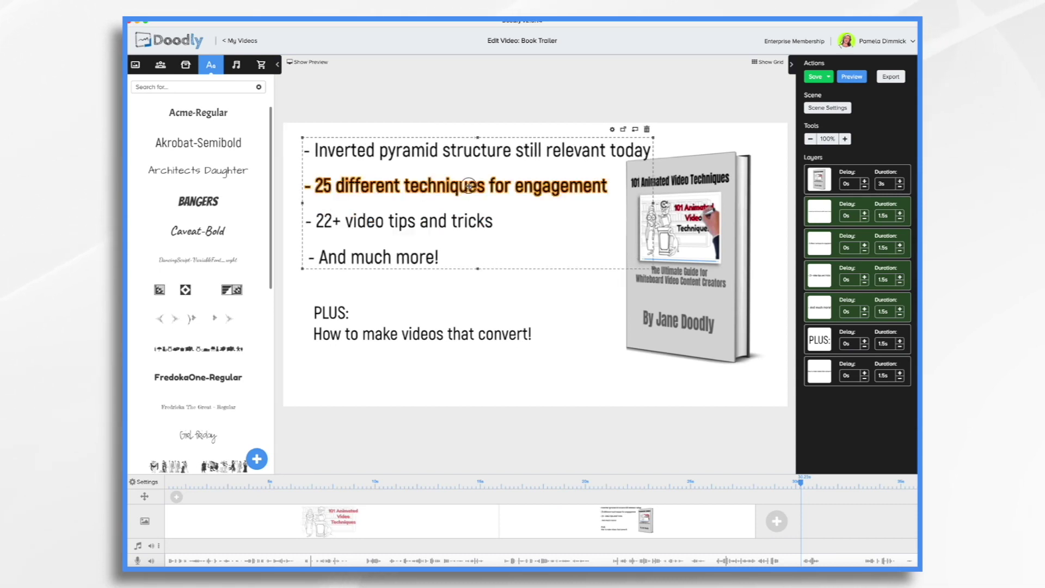
Change the PLUS: text's font to Caveat-Bold
{"action": "left_click", "coordinate": [330, 313]}
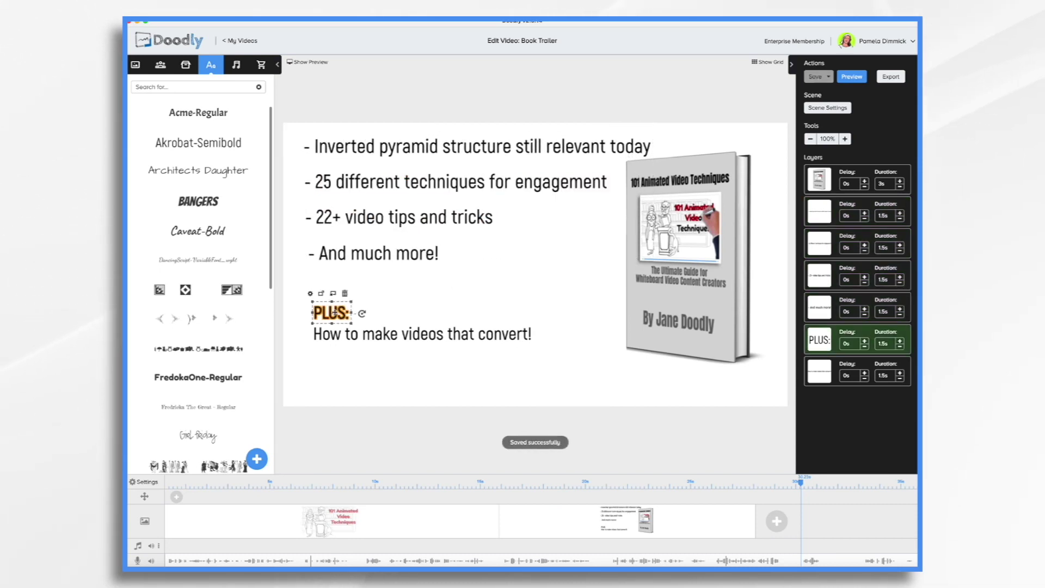
{"action": "left_click", "coordinate": [449, 335]}
{"action": "left_click", "coordinate": [331, 314]}
{"action": "left_click_drag", "start_coordinate": [197, 231], "coordinate": [388, 316]}
{"action": "left_click", "coordinate": [561, 311]}
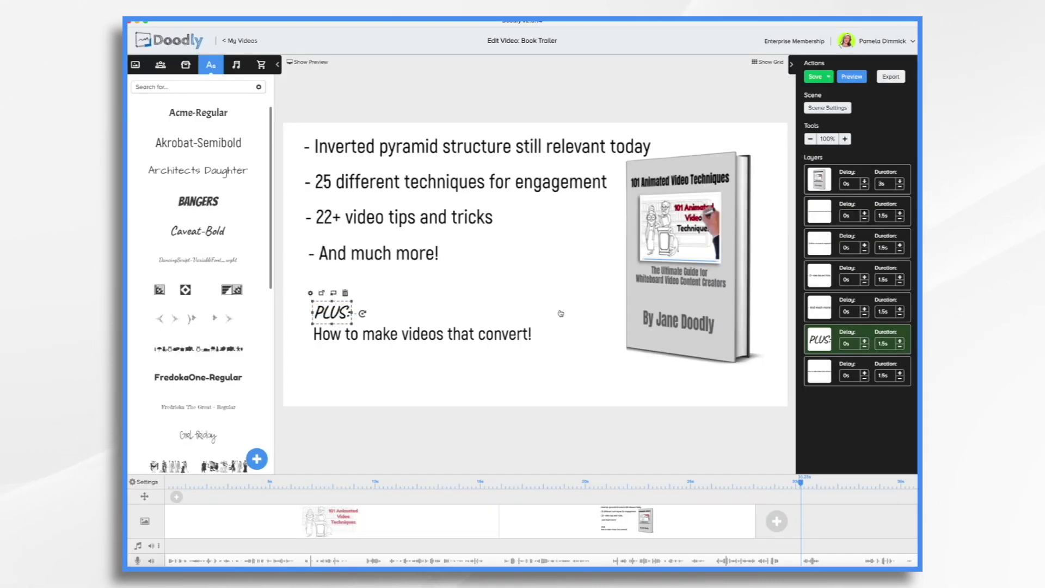
Make 'How to make videos that convert!' red and add a blank third scene
{"action": "double_click", "coordinate": [561, 294]}
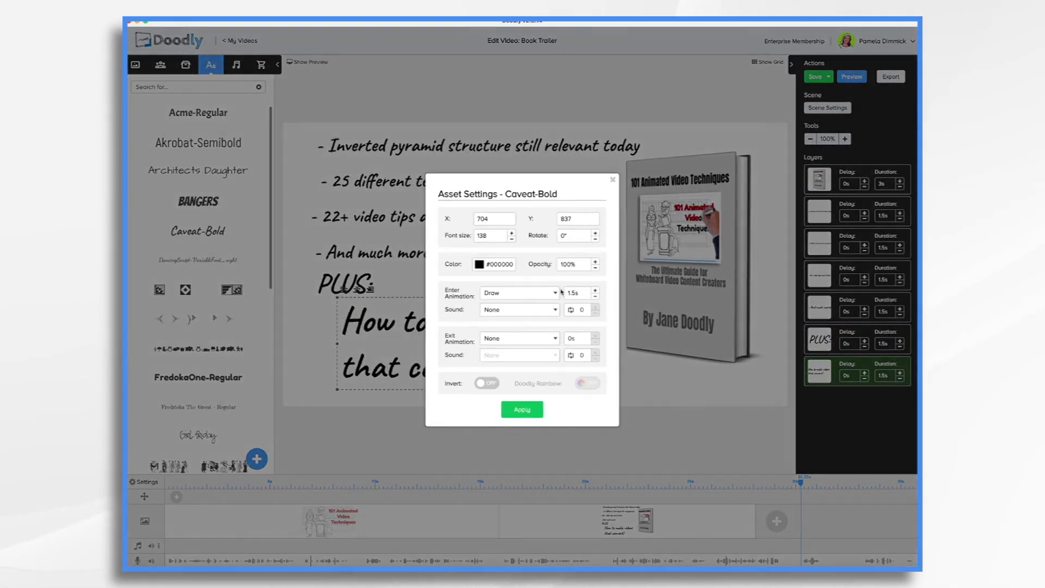
{"action": "left_click", "coordinate": [479, 265]}
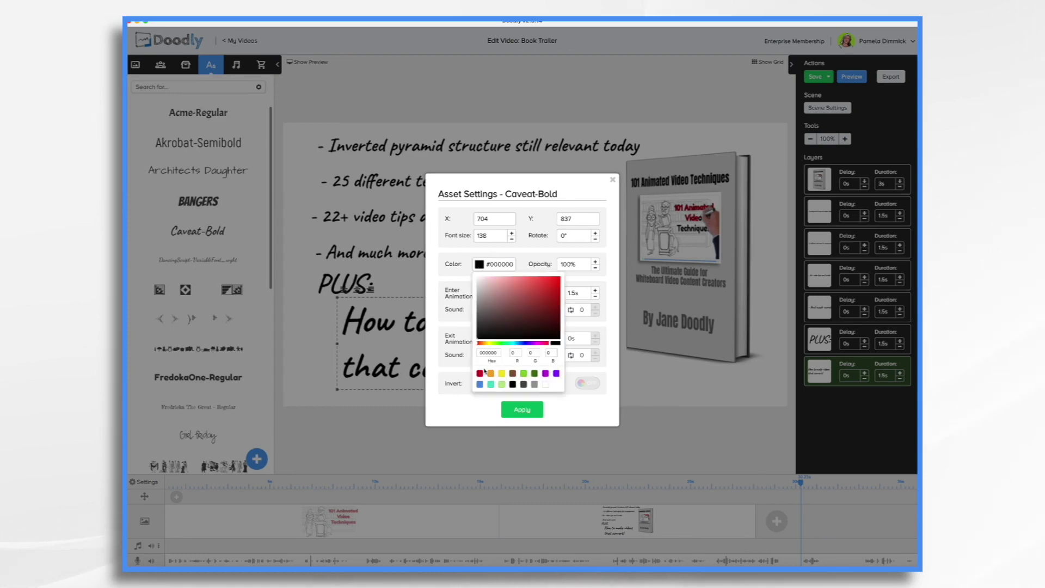
{"action": "left_click", "coordinate": [523, 413]}
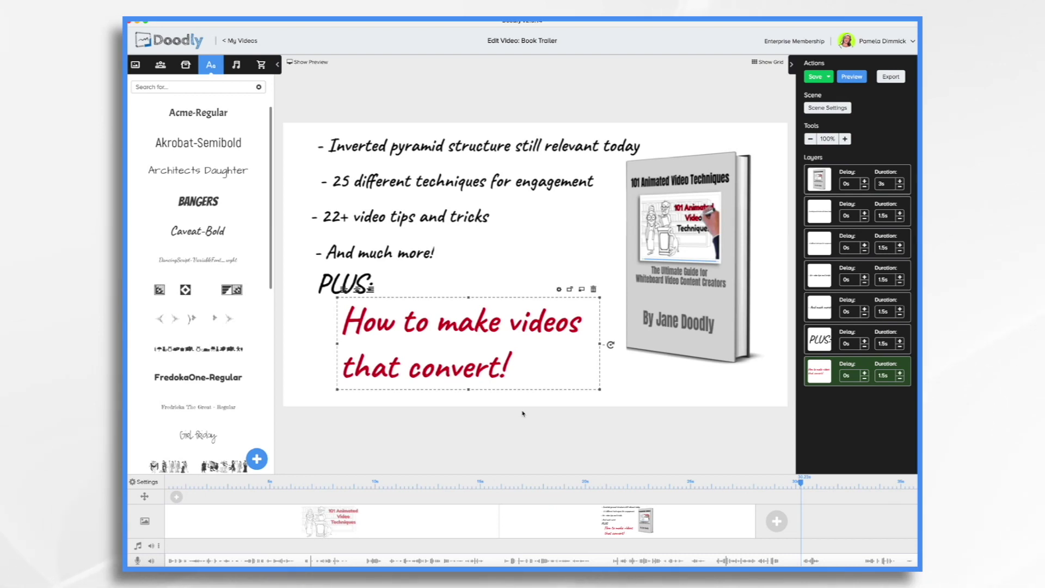
{"action": "left_click", "coordinate": [776, 523]}
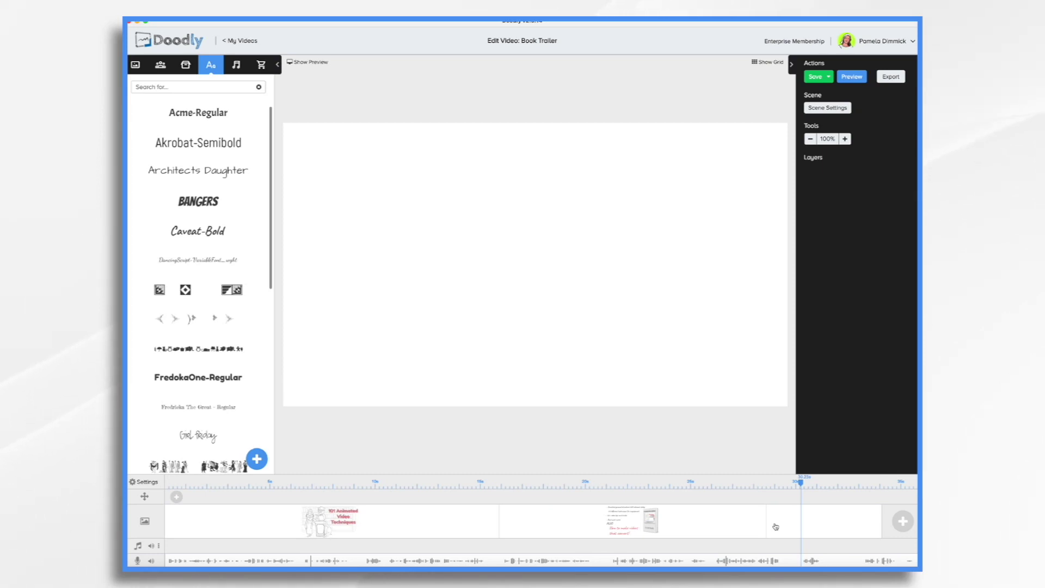
Place the cover3d-3 book-and-devices image, enlarged, near the canvas centre
{"action": "left_click", "coordinate": [185, 65]}
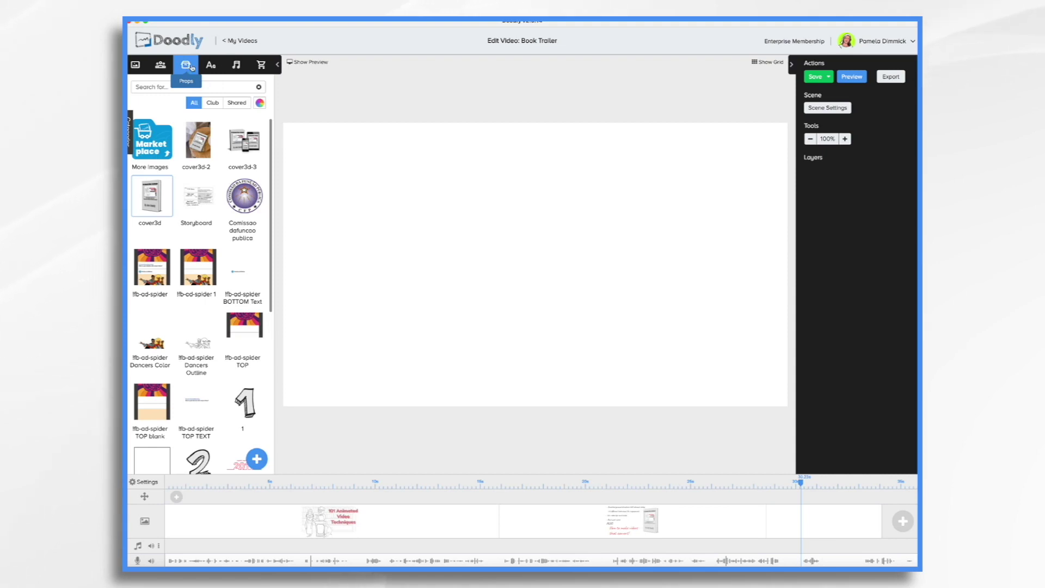
{"action": "left_click_drag", "start_coordinate": [244, 140], "coordinate": [478, 212]}
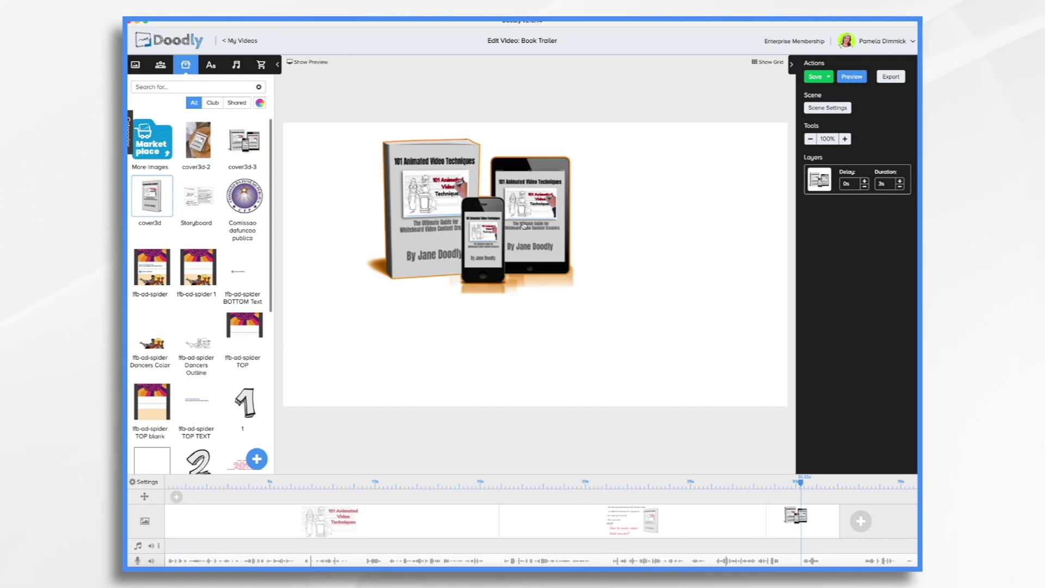
{"action": "left_click", "coordinate": [560, 267]}
{"action": "left_click_drag", "start_coordinate": [591, 296], "coordinate": [643, 335]}
{"action": "left_click_drag", "start_coordinate": [526, 278], "coordinate": [555, 296]}
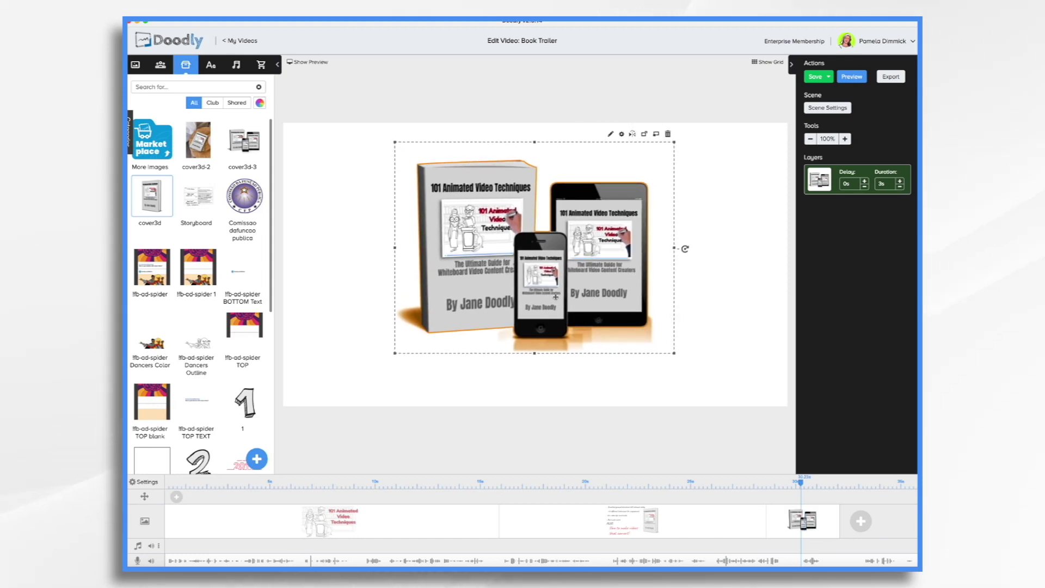
{"action": "left_click", "coordinate": [161, 66]}
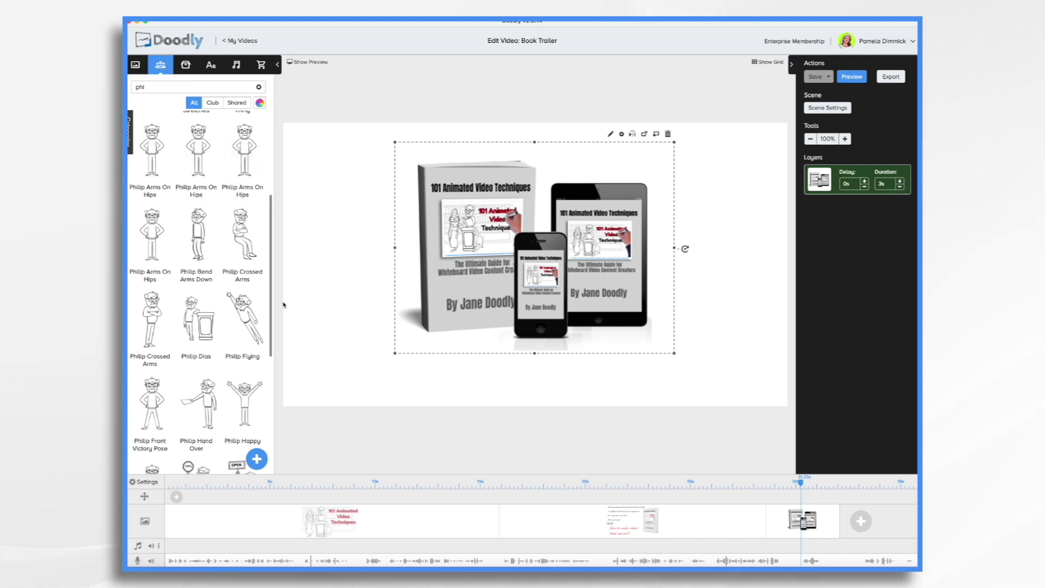
Add Philip Side Victory Pose right of the book and a slightly enlarged Mary on the left
{"action": "scroll", "coordinate": [252, 358], "scroll_direction": "down", "scroll_amount": 6}
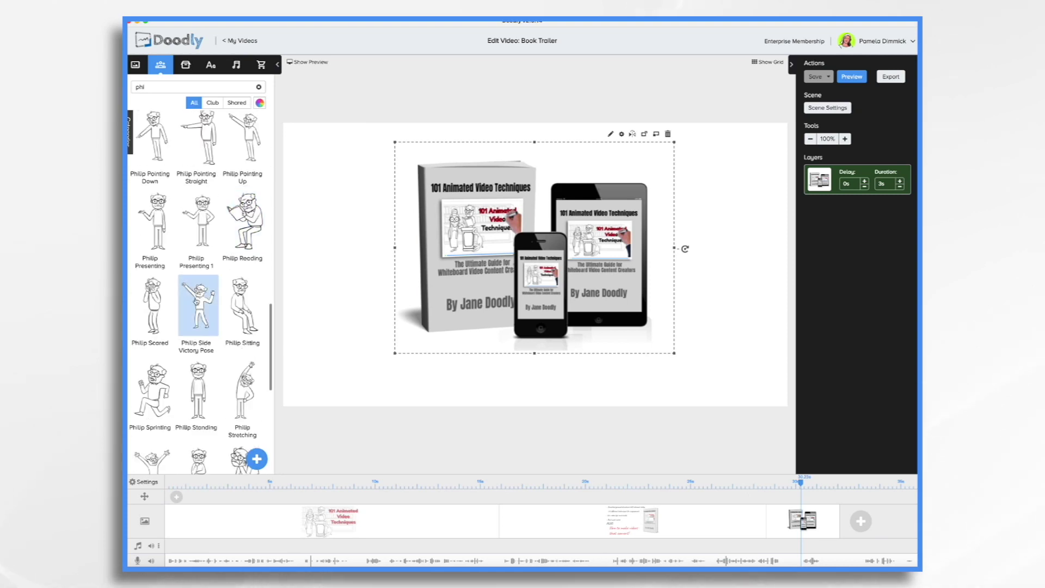
{"action": "left_click_drag", "start_coordinate": [198, 305], "coordinate": [691, 294]}
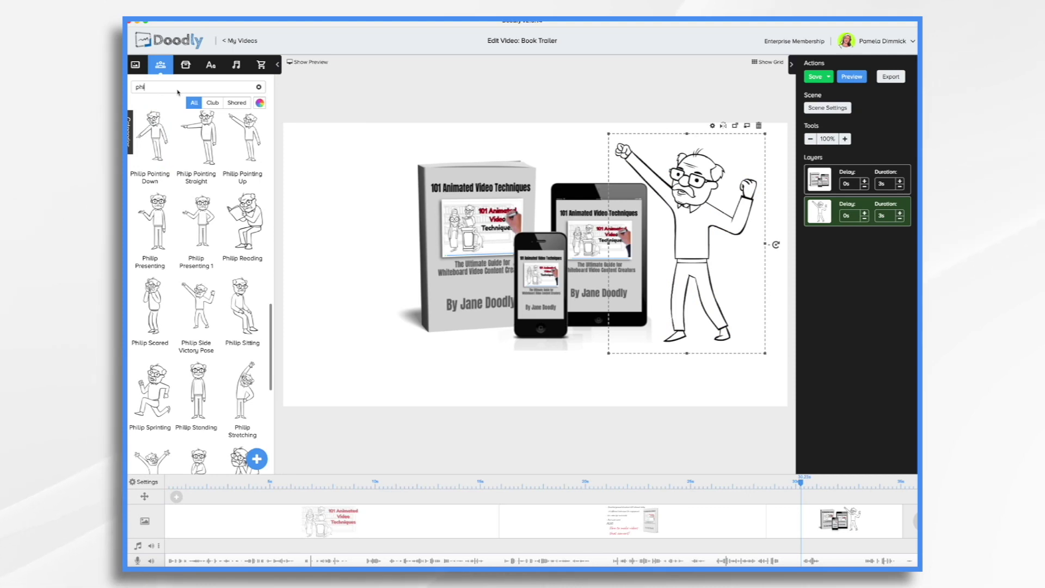
{"action": "triple_click", "coordinate": [178, 90]}
{"action": "type", "text": "mary"}
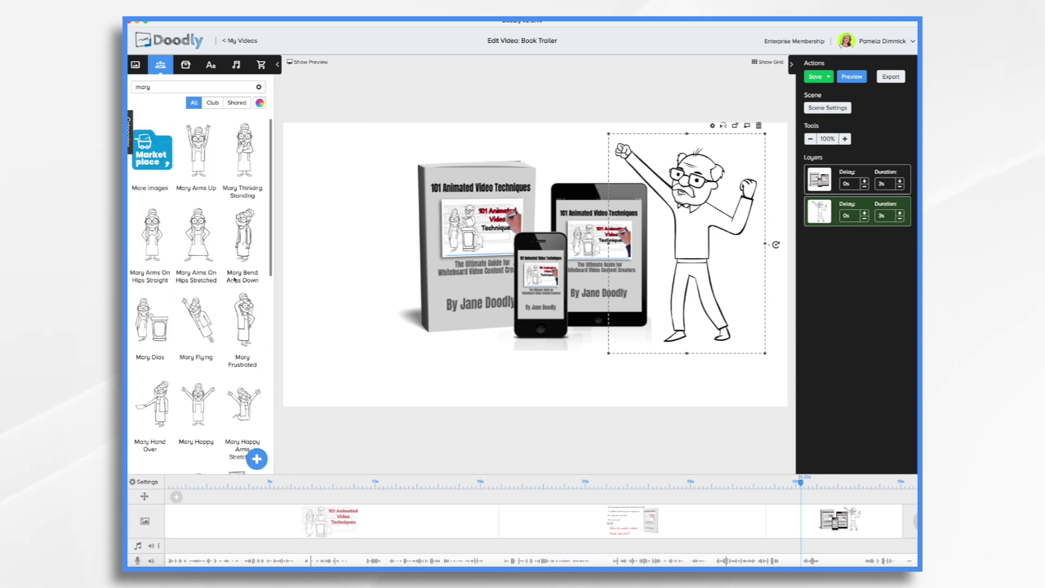
{"action": "scroll", "coordinate": [234, 279], "scroll_direction": "down", "scroll_amount": 5}
{"action": "left_click_drag", "start_coordinate": [151, 275], "coordinate": [373, 280]}
{"action": "left_click", "coordinate": [375, 272]}
{"action": "left_click_drag", "start_coordinate": [550, 381], "coordinate": [566, 396]}
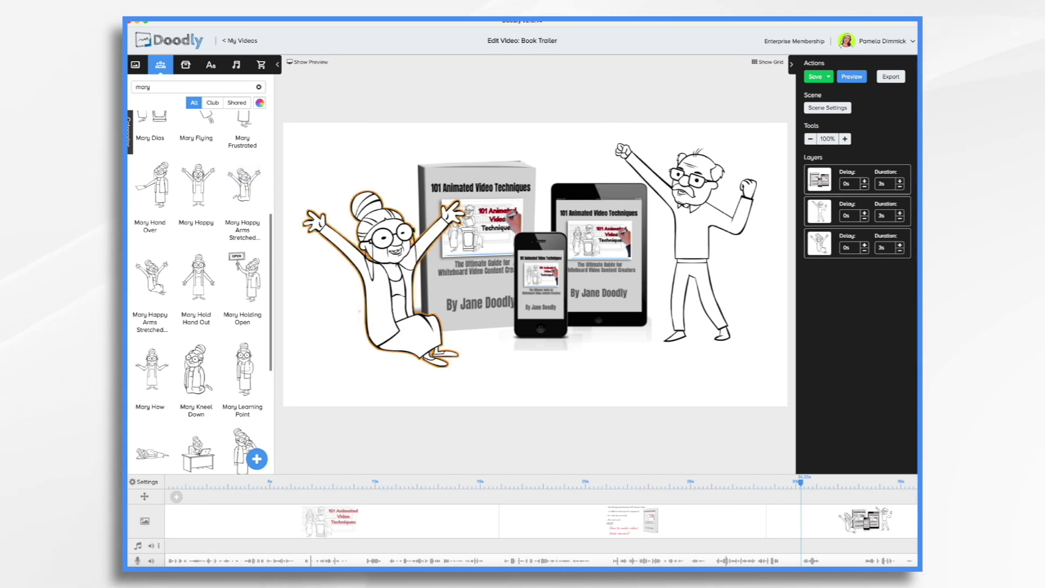
{"action": "left_click", "coordinate": [208, 65]}
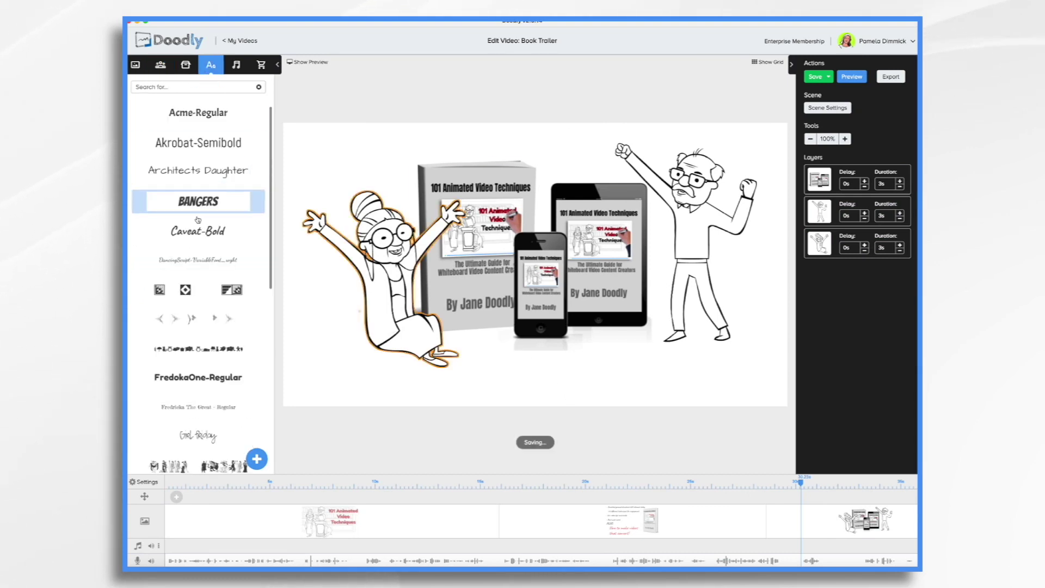
{"action": "left_click_drag", "start_coordinate": [198, 231], "coordinate": [538, 383]}
{"action": "double_click", "coordinate": [538, 381]}
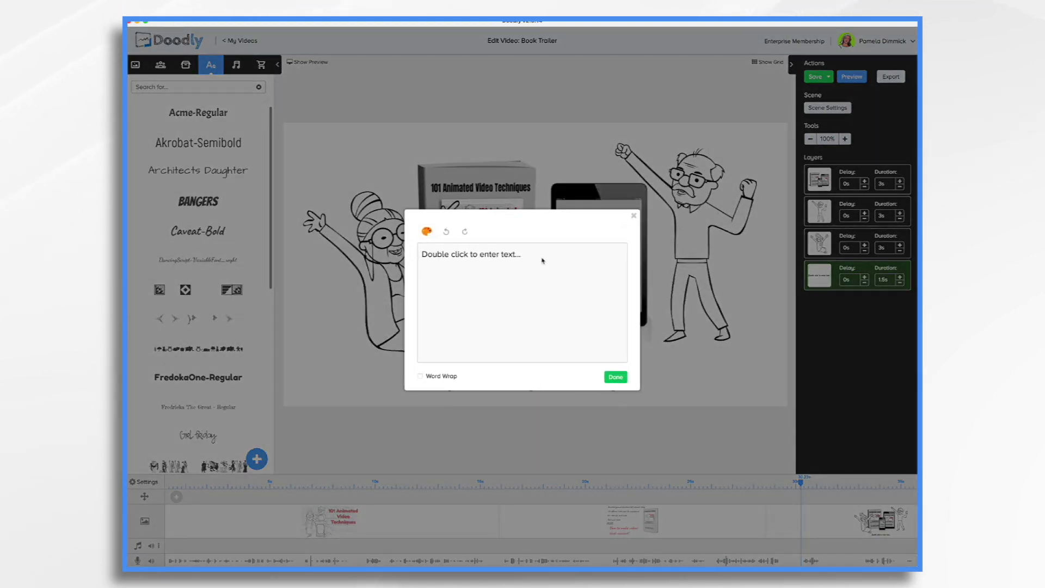
{"action": "key", "text": "ctrl+a"}
{"action": "type", "text": "Order Now at www.101AnimatedVideoTechniques.com"}
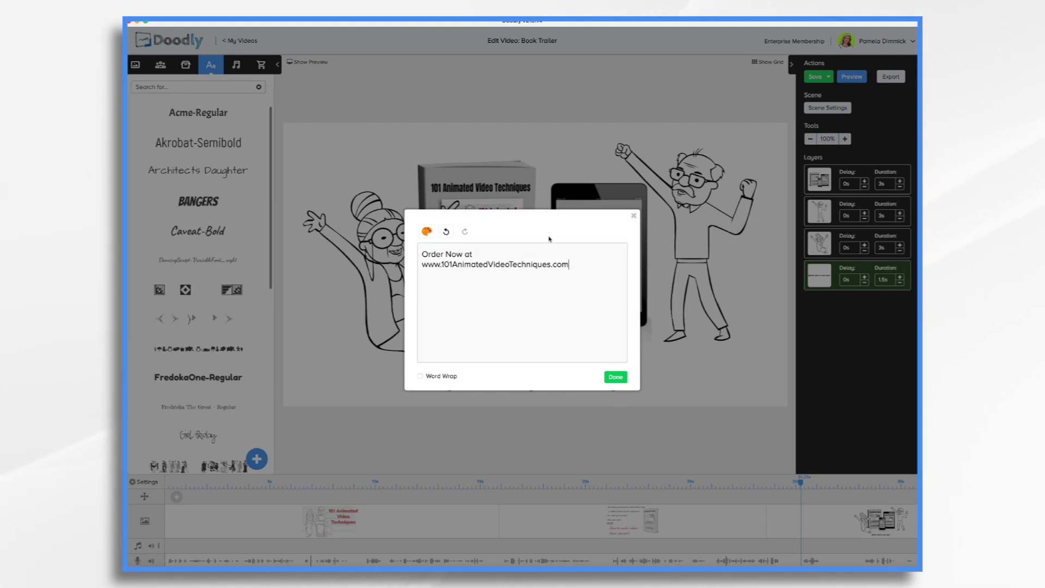
{"action": "left_click", "coordinate": [608, 376]}
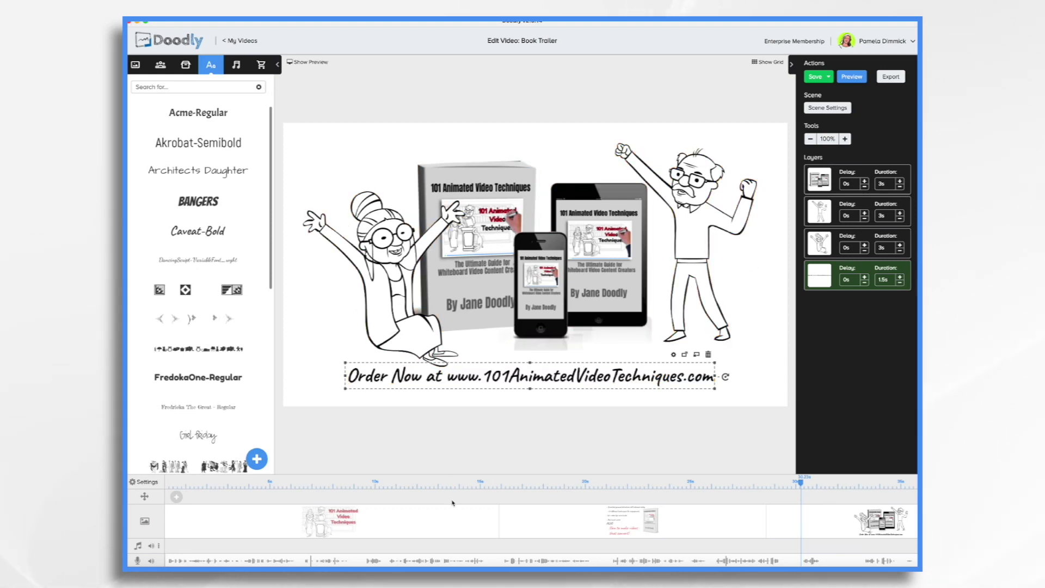
In the title scene, set layer durations: old man 2, woman-and-podium 2, man-with-book 1, seventh layer 0.5s
{"action": "left_click", "coordinate": [438, 483]}
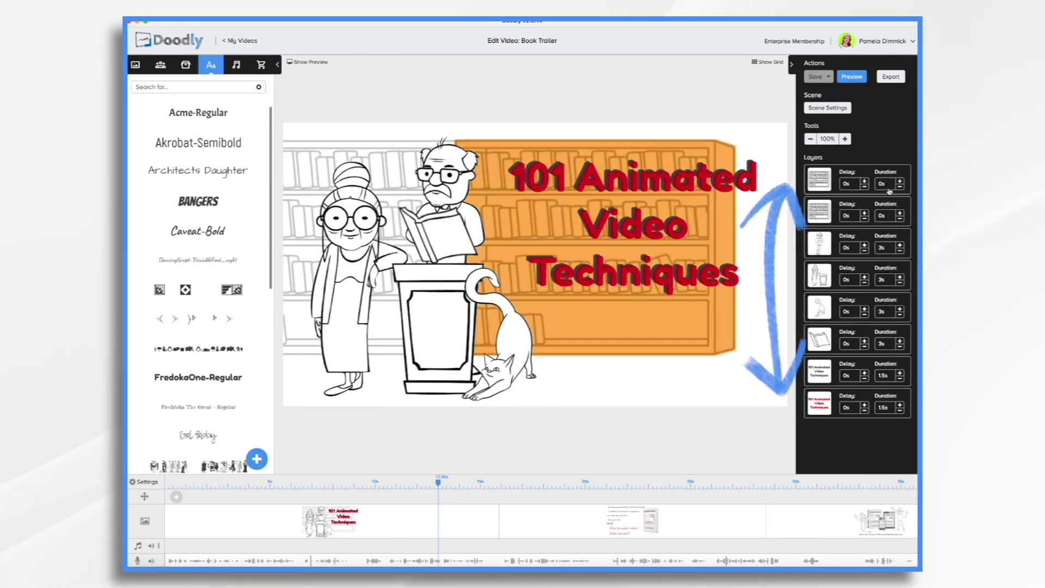
{"action": "left_click", "coordinate": [892, 251]}
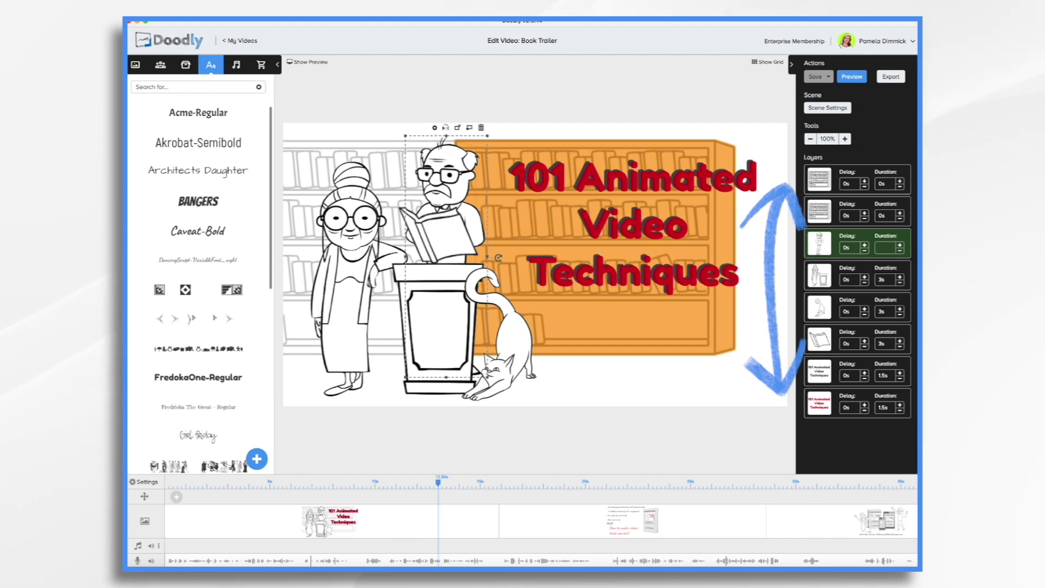
{"action": "type", "text": "2s"}
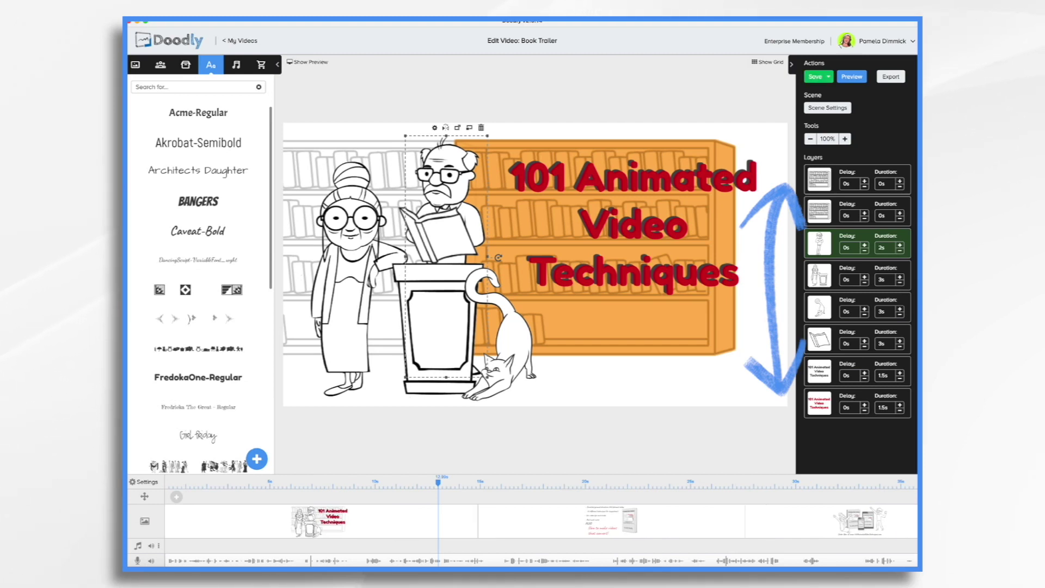
{"action": "left_click", "coordinate": [887, 283]}
{"action": "type", "text": "2"}
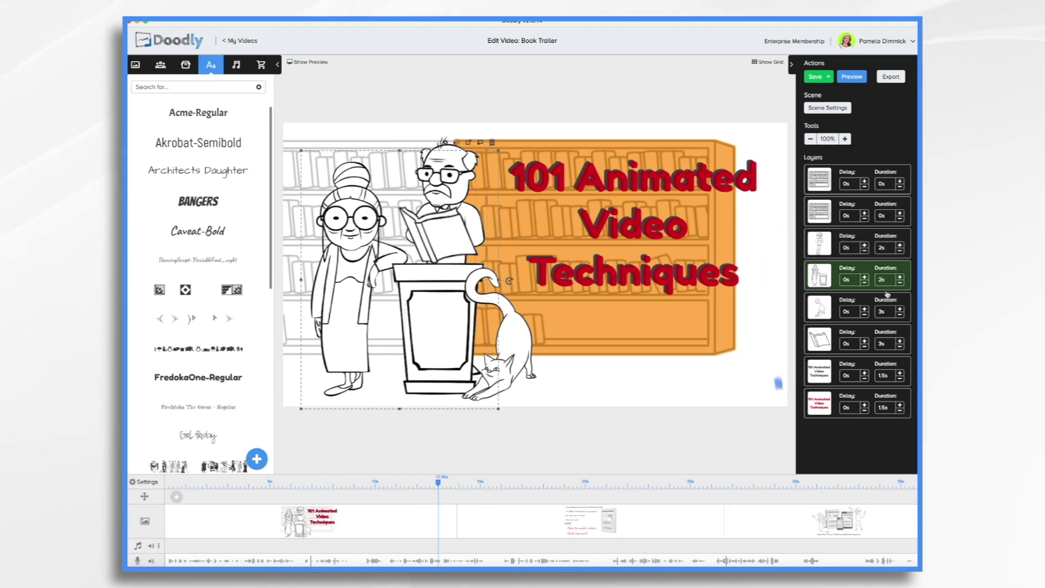
{"action": "left_click", "coordinate": [887, 316]}
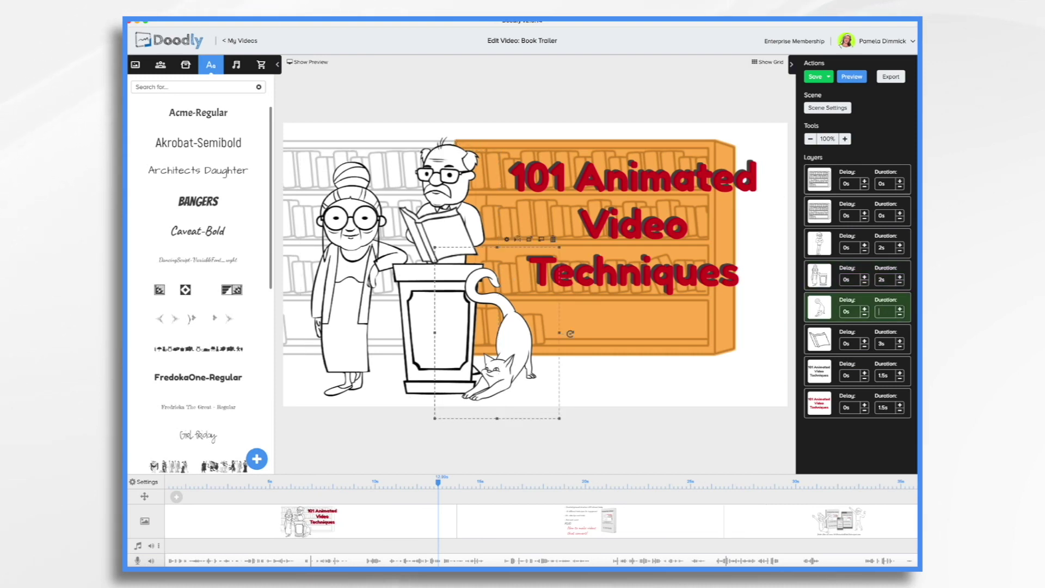
{"action": "left_click", "coordinate": [890, 346]}
{"action": "type", "text": "1"}
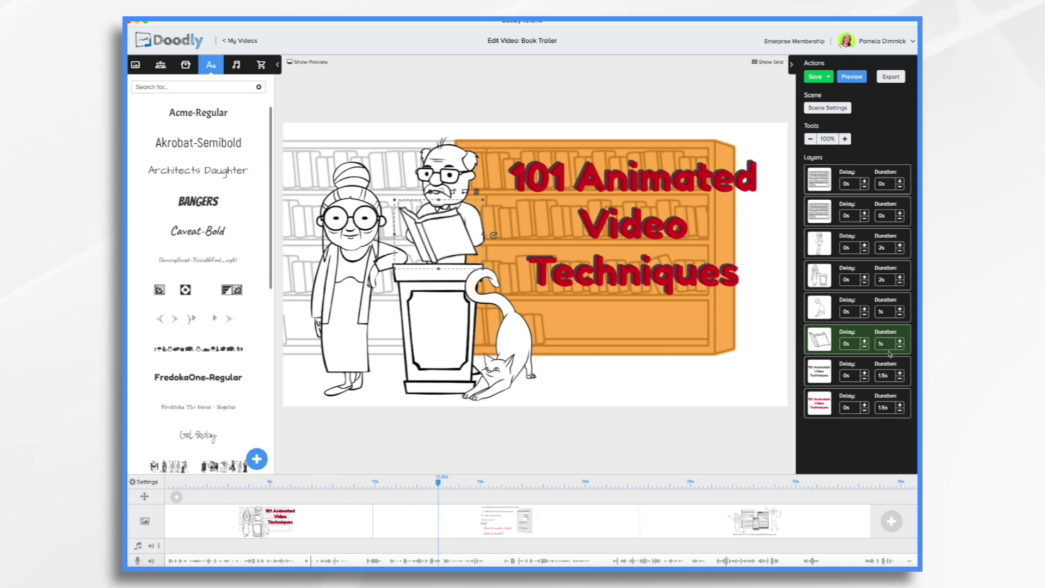
{"action": "left_click", "coordinate": [888, 379]}
{"action": "key", "text": "BackSpace"}
{"action": "key", "text": "BackSpace"}
{"action": "key", "text": "BackSpace"}
{"action": "key", "text": "BackSpace"}
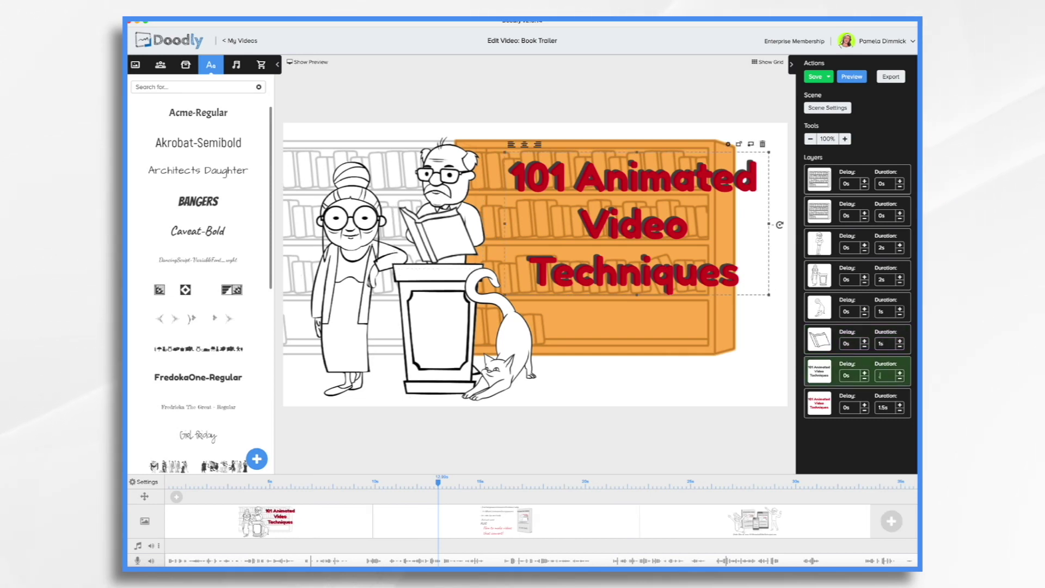
{"action": "left_click", "coordinate": [871, 306]}
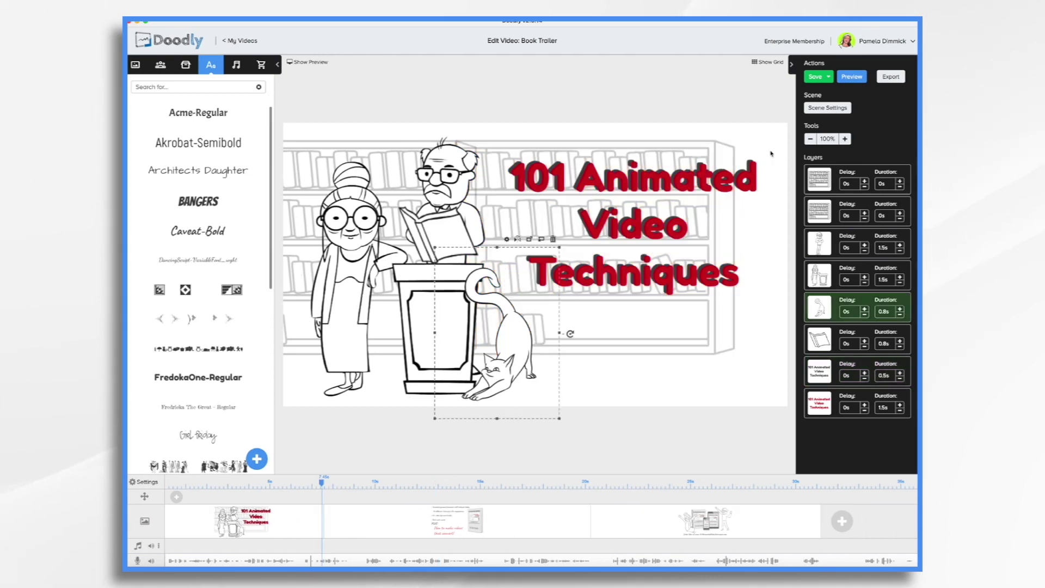
Apply the title scene's settings and switch to the bullet-list scene
{"action": "left_click", "coordinate": [833, 109]}
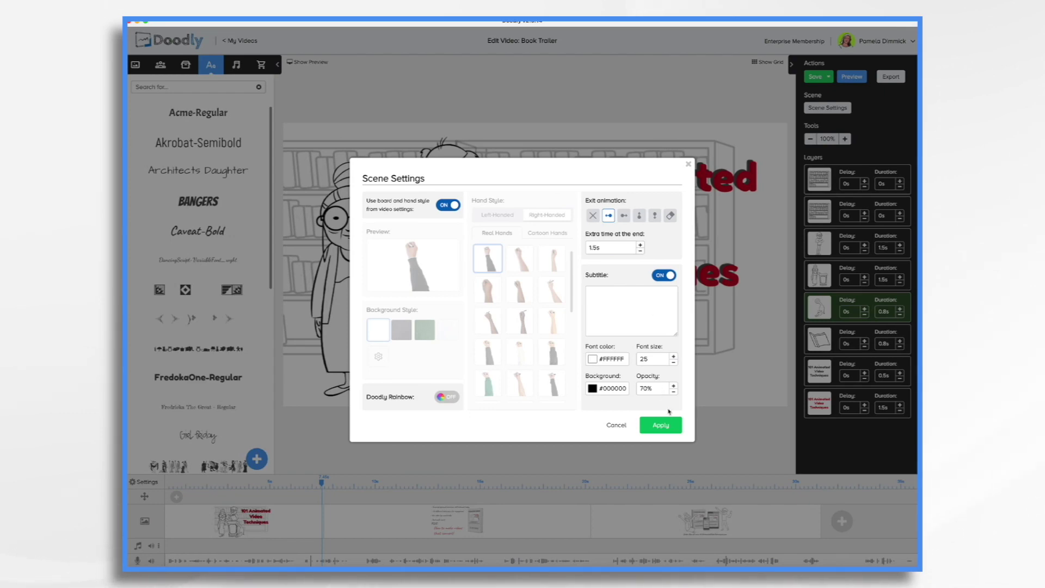
{"action": "left_click", "coordinate": [660, 425]}
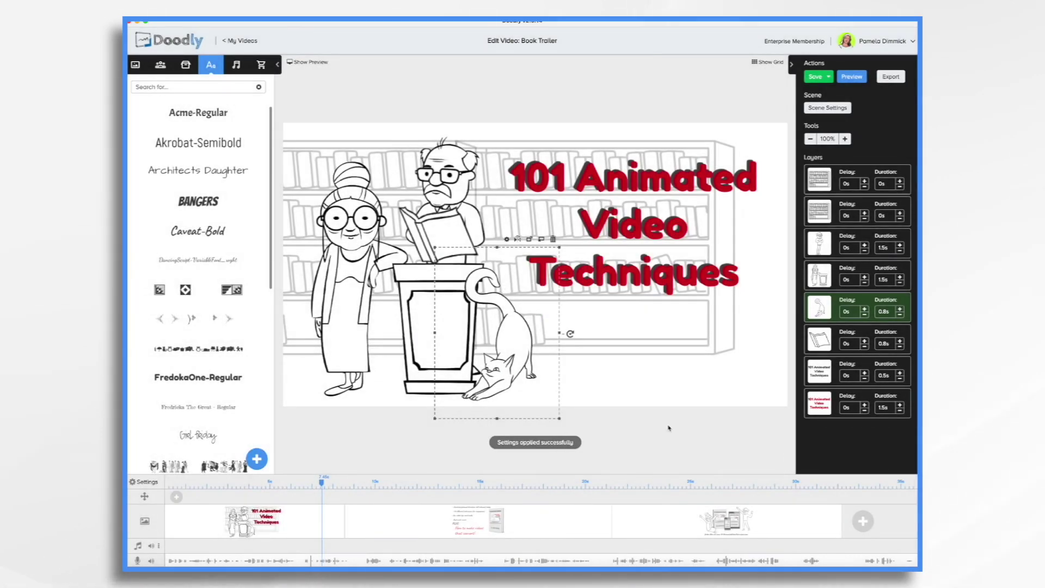
{"action": "left_click", "coordinate": [389, 527]}
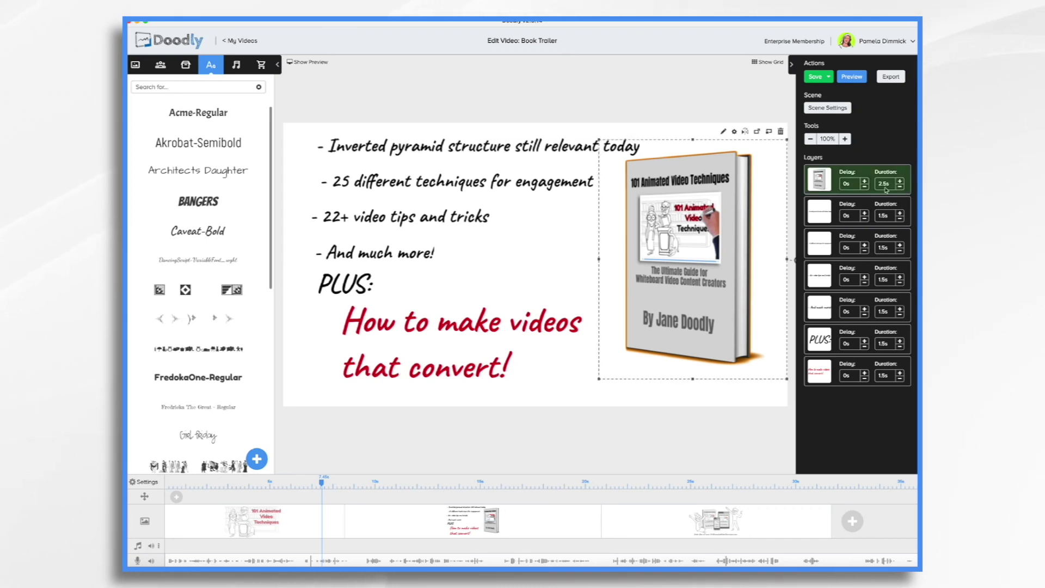
Cut the book cover layer's duration to 2s and preview the bullet-list scene
{"action": "left_click", "coordinate": [900, 187]}
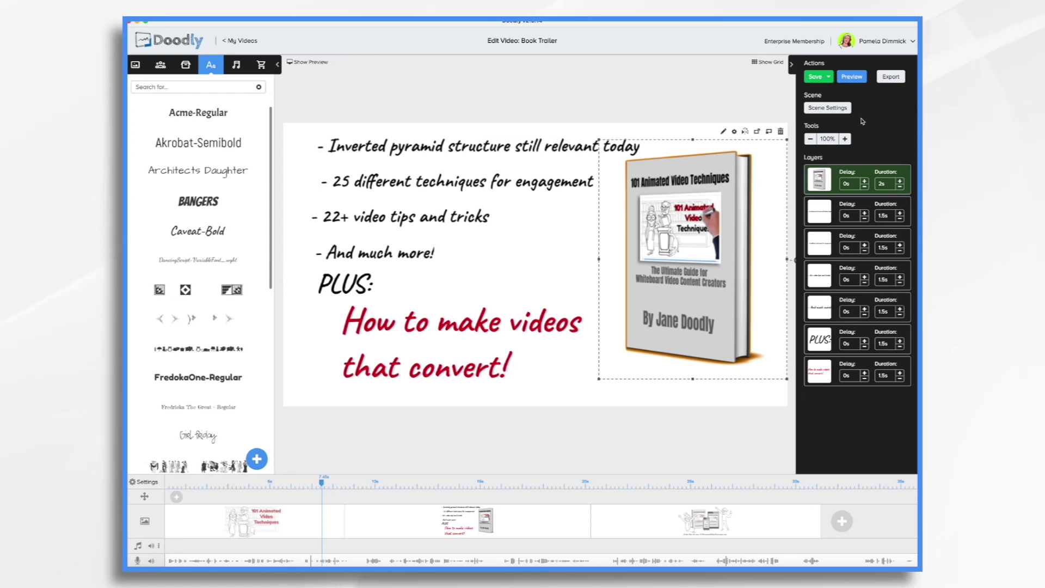
{"action": "right_click", "coordinate": [455, 509]}
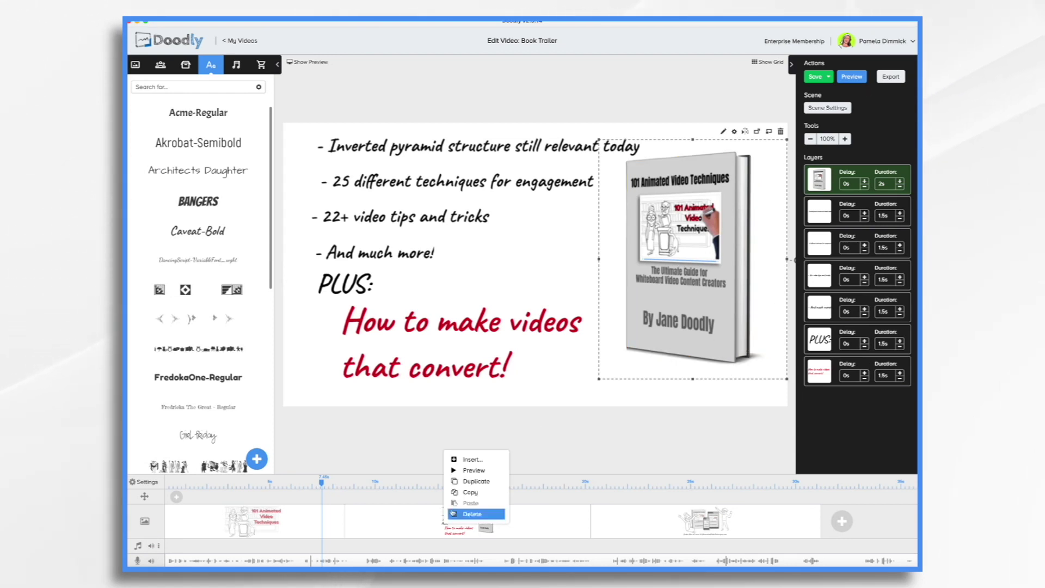
{"action": "left_click", "coordinate": [464, 470]}
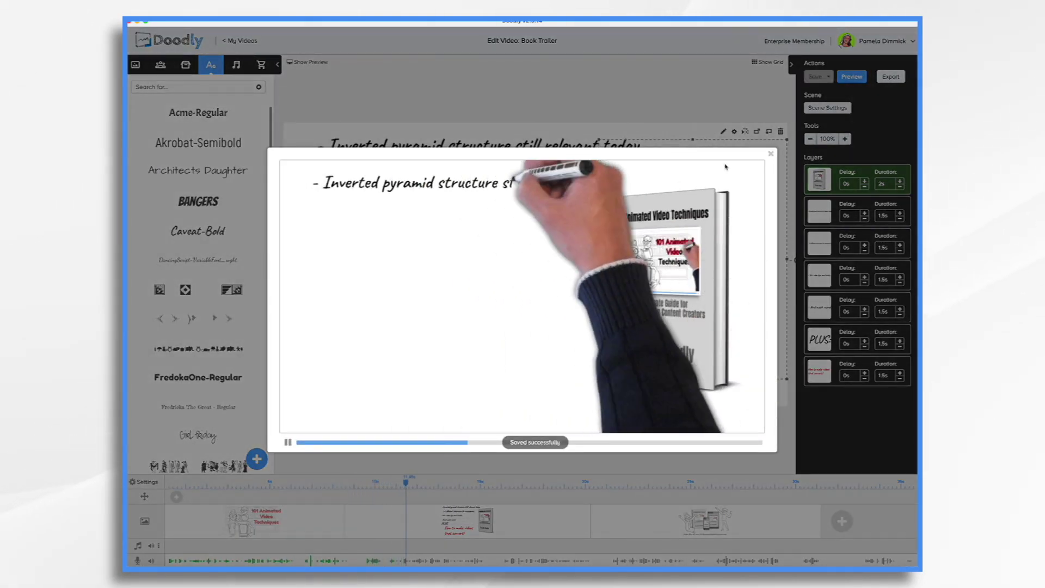
{"action": "left_click", "coordinate": [770, 154]}
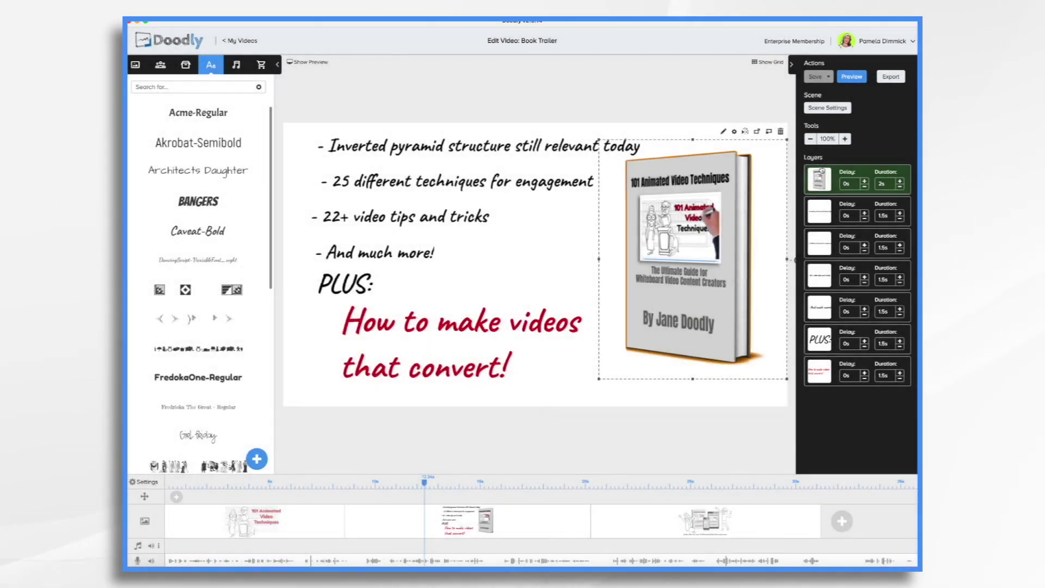
Change the book cover image's reveal mode to Fade and save it
{"action": "left_click", "coordinate": [723, 132]}
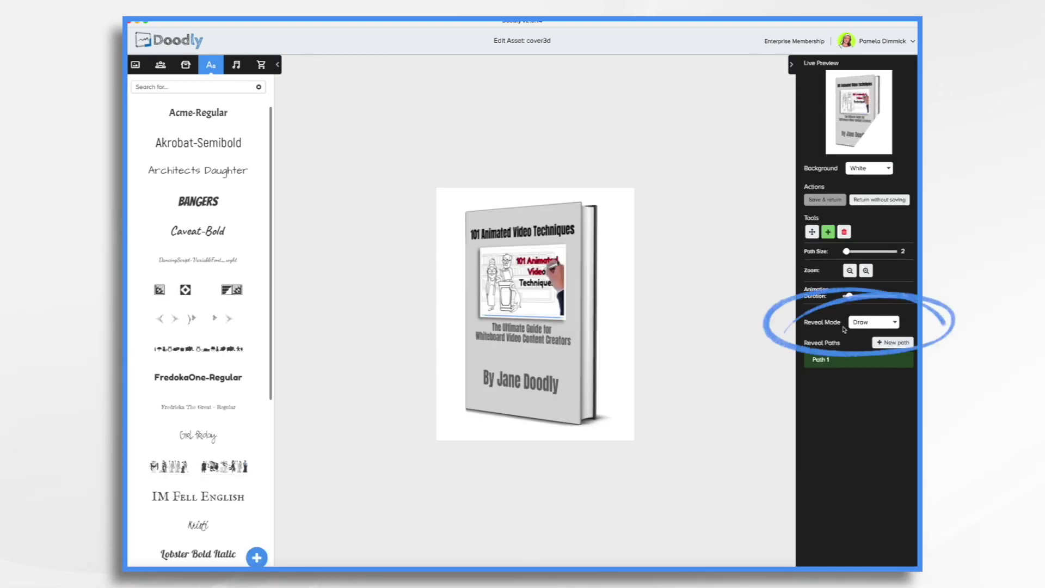
{"action": "left_click", "coordinate": [867, 324]}
{"action": "left_click", "coordinate": [865, 334]}
{"action": "left_click", "coordinate": [825, 200]}
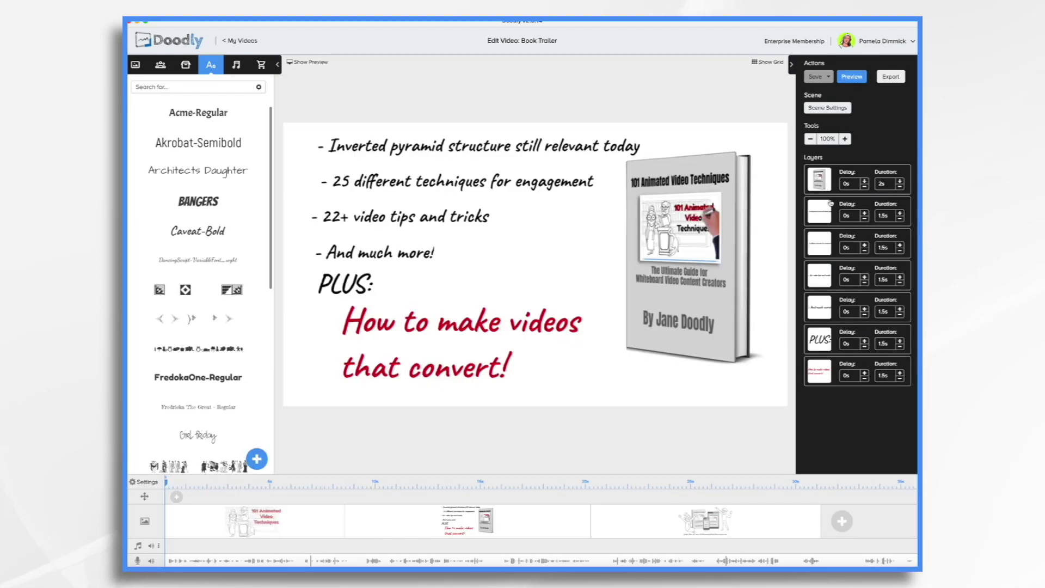
Preview the bullet-list scene to check the fading book cover
{"action": "right_click", "coordinate": [414, 521]}
{"action": "left_click", "coordinate": [420, 469]}
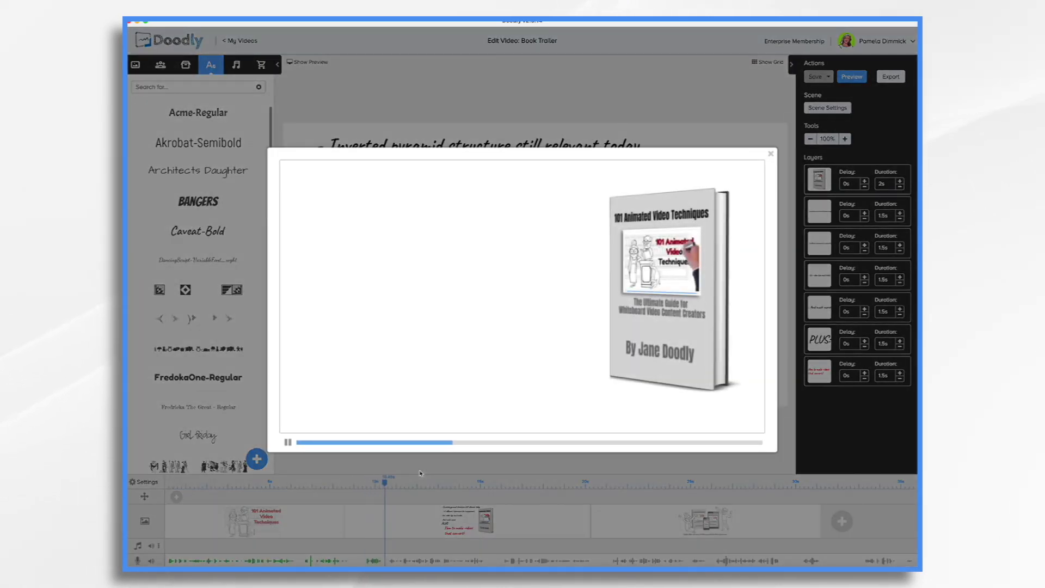
{"action": "left_click", "coordinate": [420, 473]}
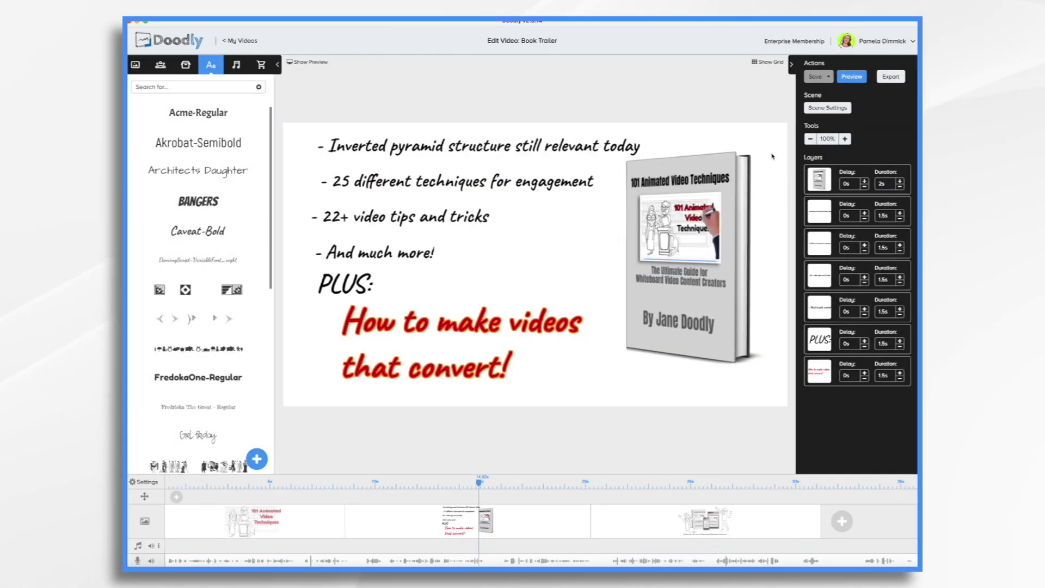
Set the first bullet to 3s, the second to 2s delay and 2.5s, and the third to 4s delay
{"action": "left_click", "coordinate": [900, 215]}
{"action": "left_click", "coordinate": [900, 214]}
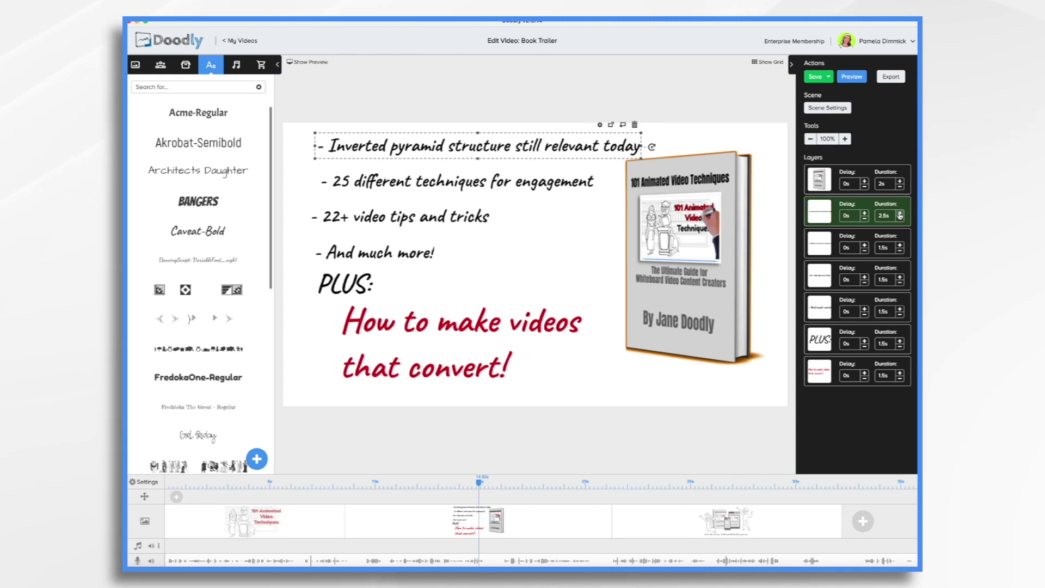
{"action": "left_click", "coordinate": [899, 214]}
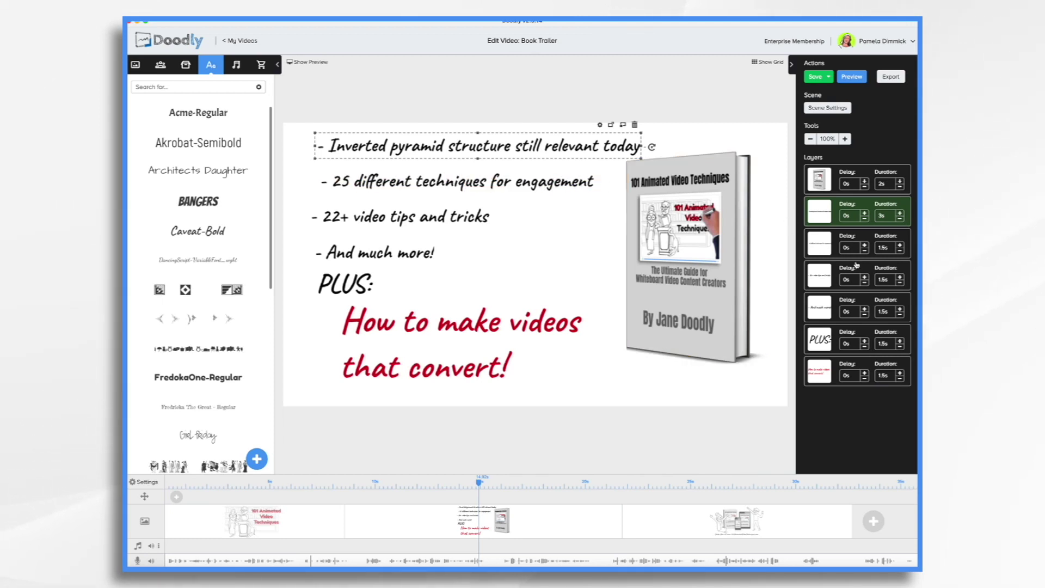
{"action": "left_click", "coordinate": [864, 245]}
{"action": "left_click", "coordinate": [864, 245]}
{"action": "left_click", "coordinate": [901, 245]}
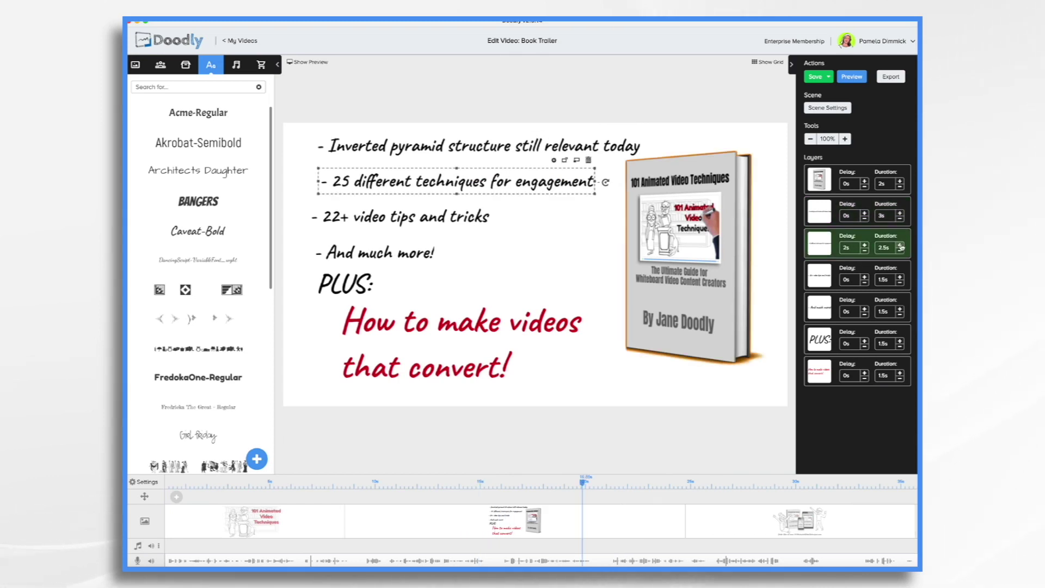
{"action": "left_click", "coordinate": [854, 280]}
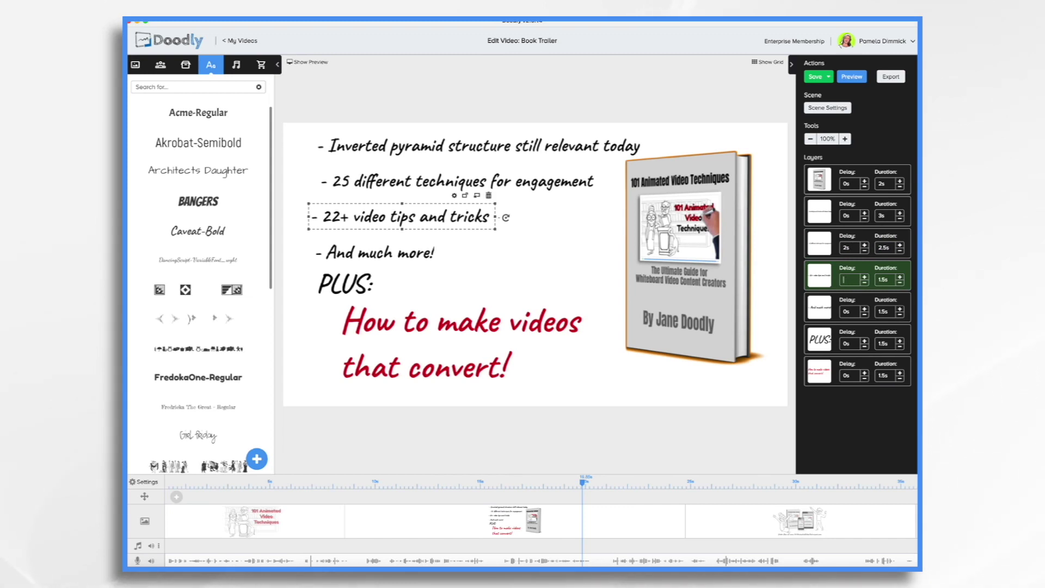
{"action": "key", "text": "Return"}
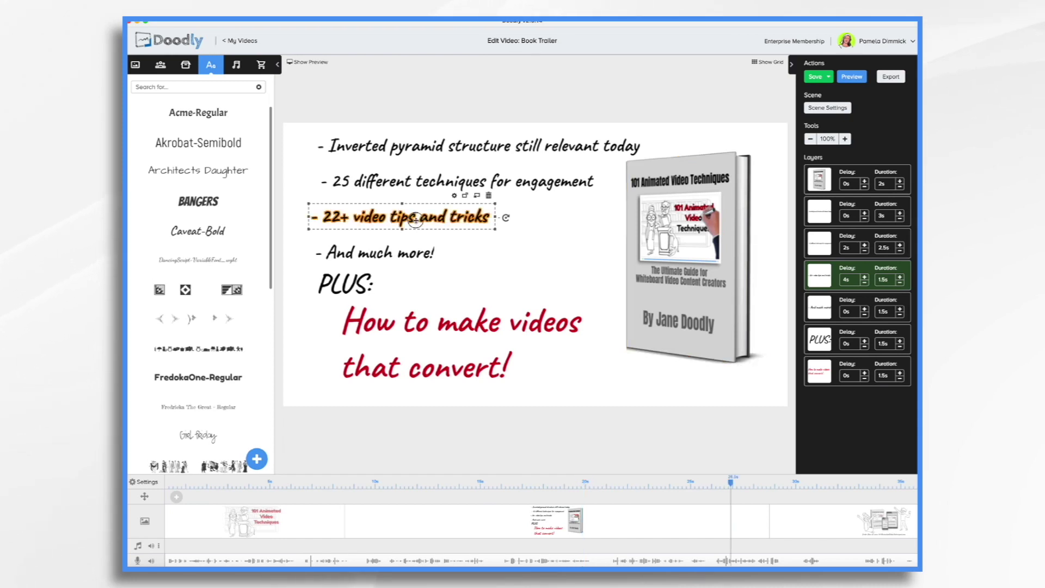
Set the PLUS layer's duration to 0.8s and delay the closing line by 0.5s
{"action": "left_click", "coordinate": [391, 143]}
{"action": "left_click", "coordinate": [381, 252]}
{"action": "left_click", "coordinate": [901, 347]}
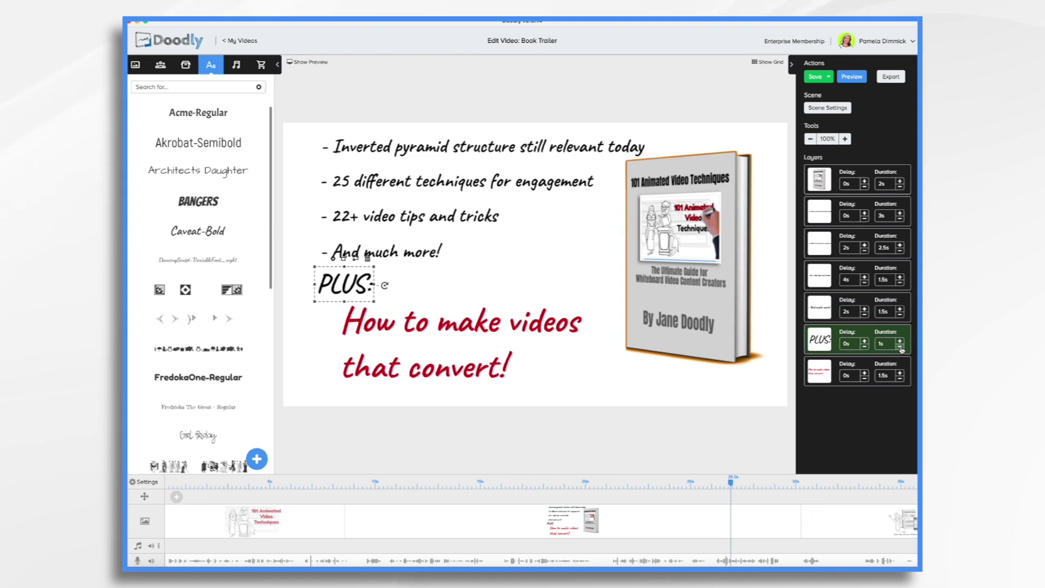
{"action": "left_click", "coordinate": [901, 347]}
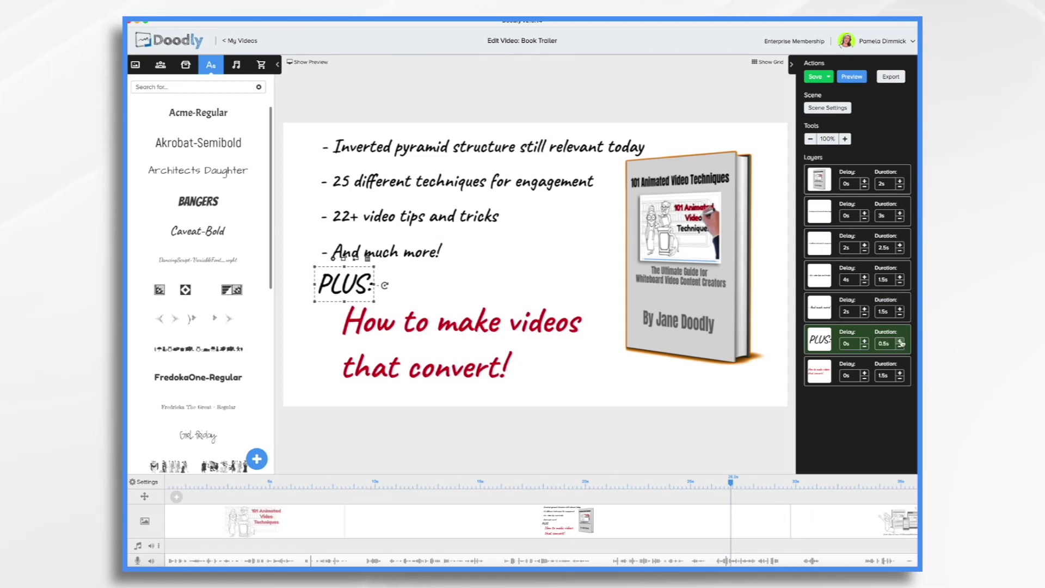
{"action": "left_click", "coordinate": [901, 340]}
{"action": "double_click", "coordinate": [891, 346]}
{"action": "key", "text": "BackSpace"}
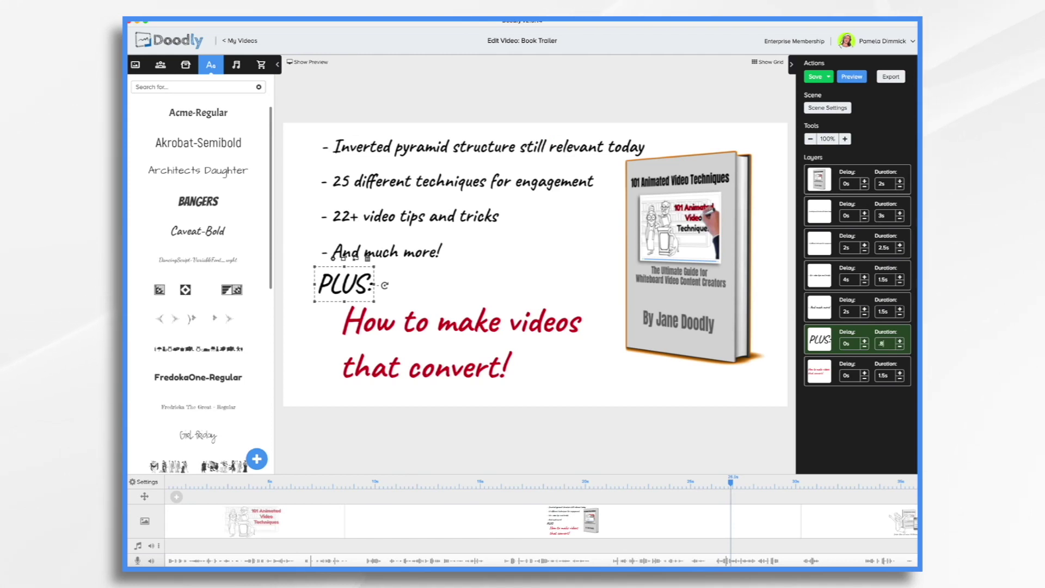
{"action": "type", "text": "0.8"}
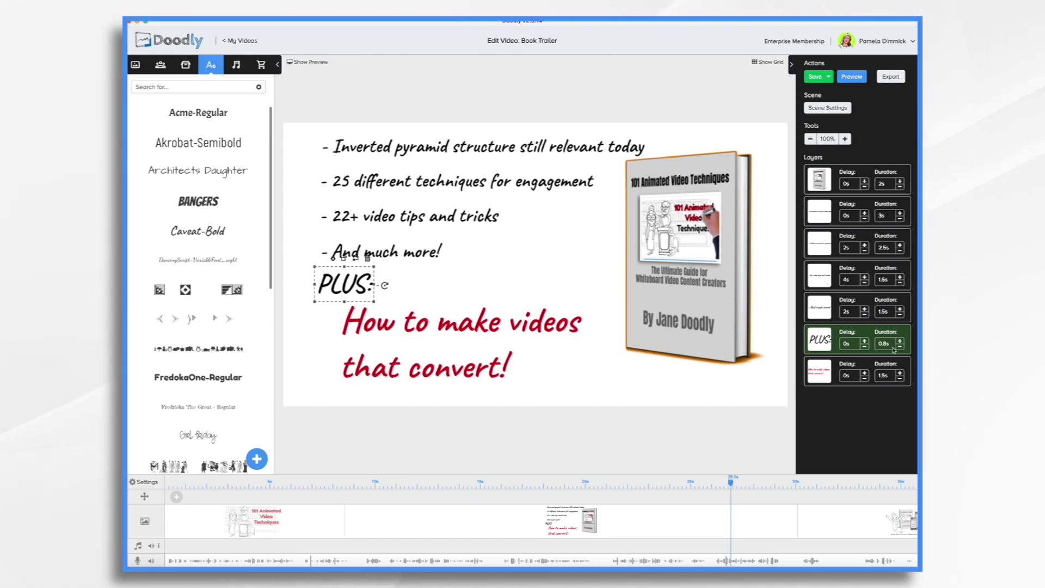
{"action": "left_click", "coordinate": [865, 374]}
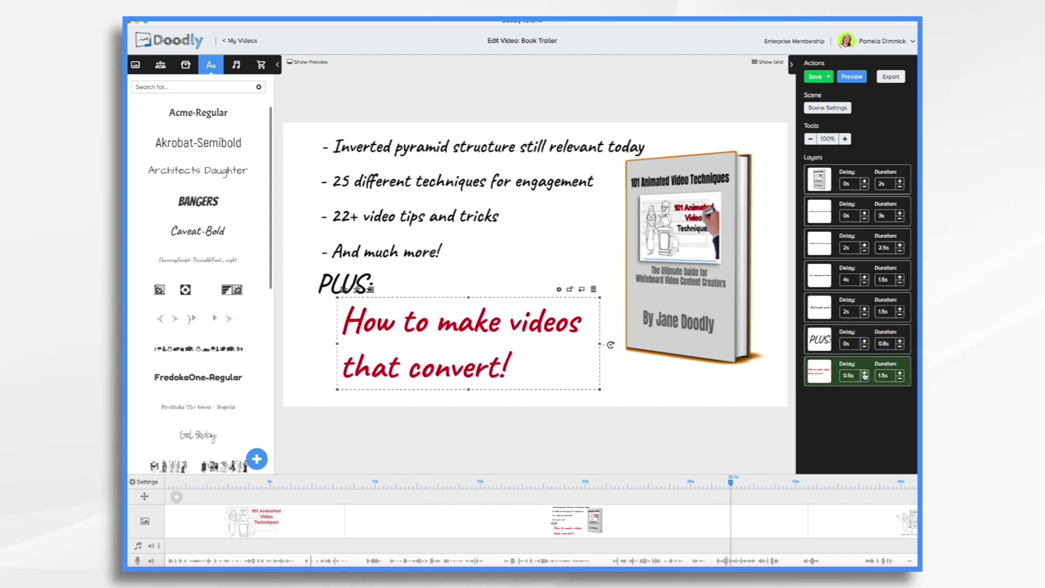
Place the Any Minute Now music track on the soundtrack and lower its volume to a quiet level
{"action": "scroll", "coordinate": [691, 521], "scroll_direction": "right", "scroll_amount": 5}
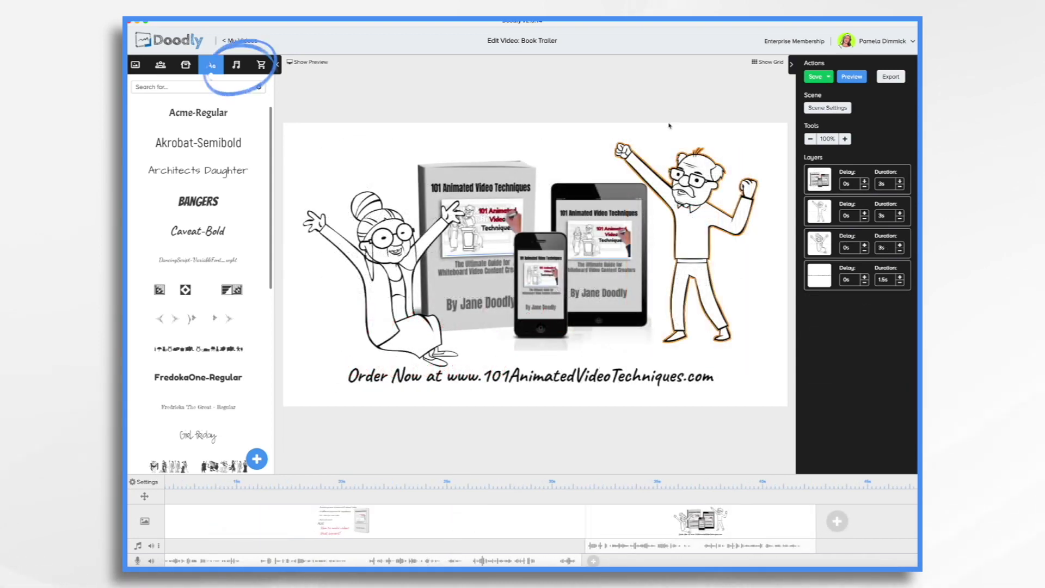
{"action": "left_click", "coordinate": [236, 65]}
{"action": "left_click_drag", "start_coordinate": [185, 224], "coordinate": [210, 561]}
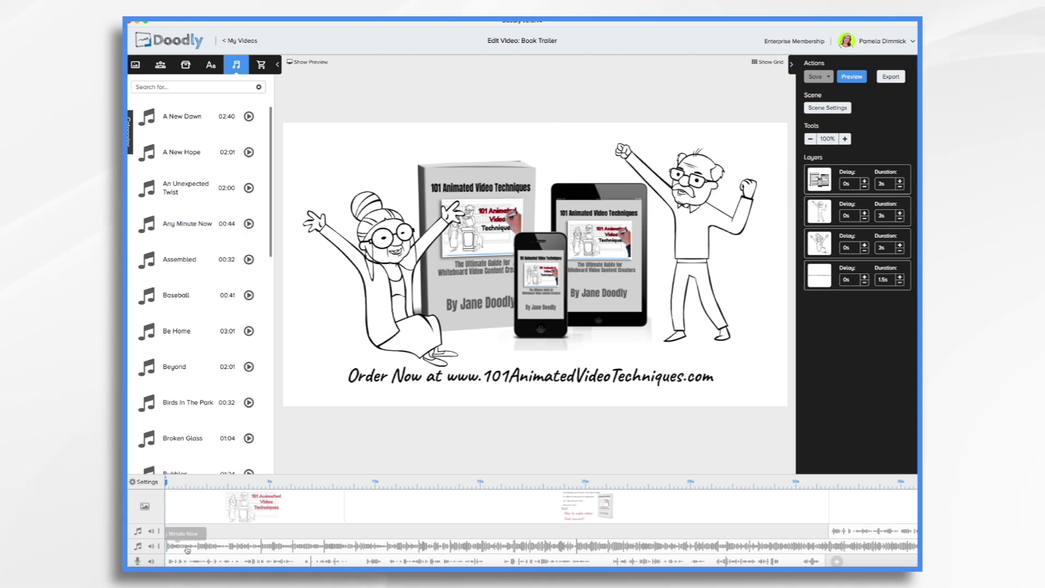
{"action": "left_click", "coordinate": [152, 547]}
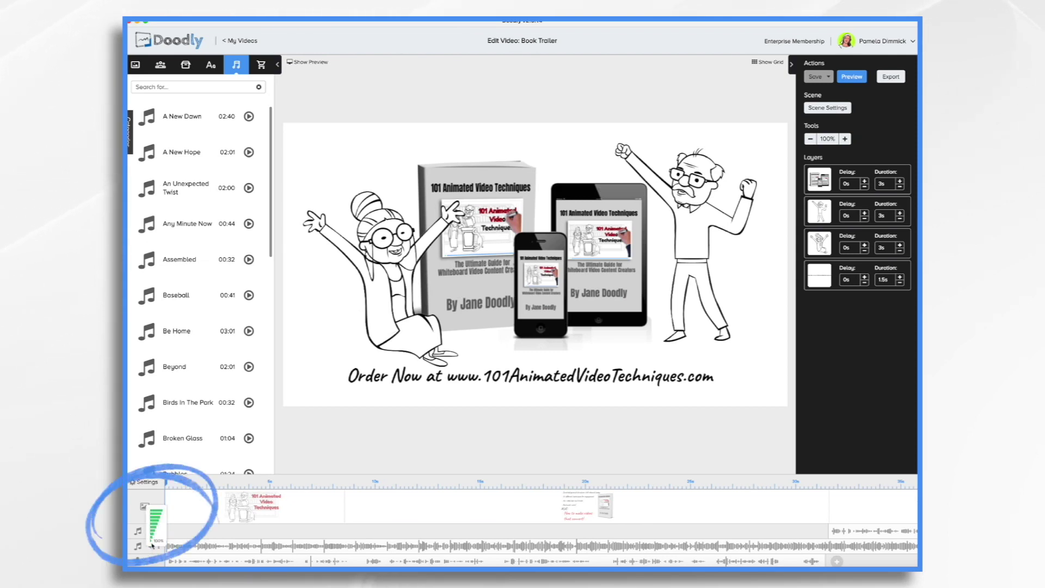
{"action": "left_click", "coordinate": [152, 541]}
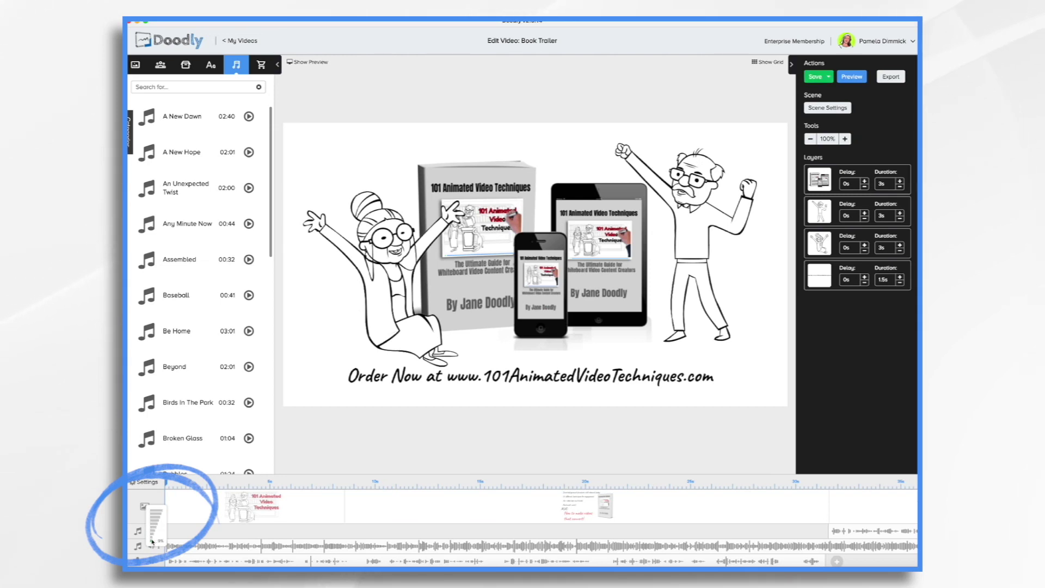